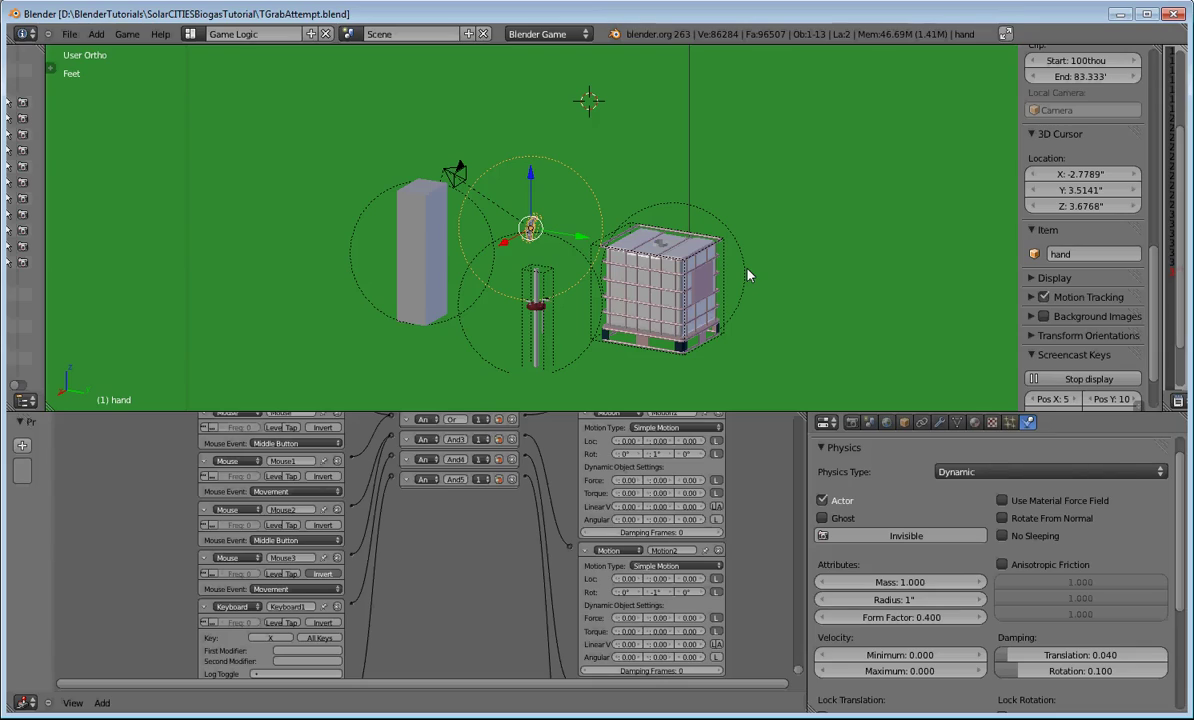
- Orbit and zoom around the tank scene until the pipe and its red disc fill the viewport
{"action": "scroll", "coordinate": [747, 278], "scroll_direction": "up", "scroll_amount": 1}
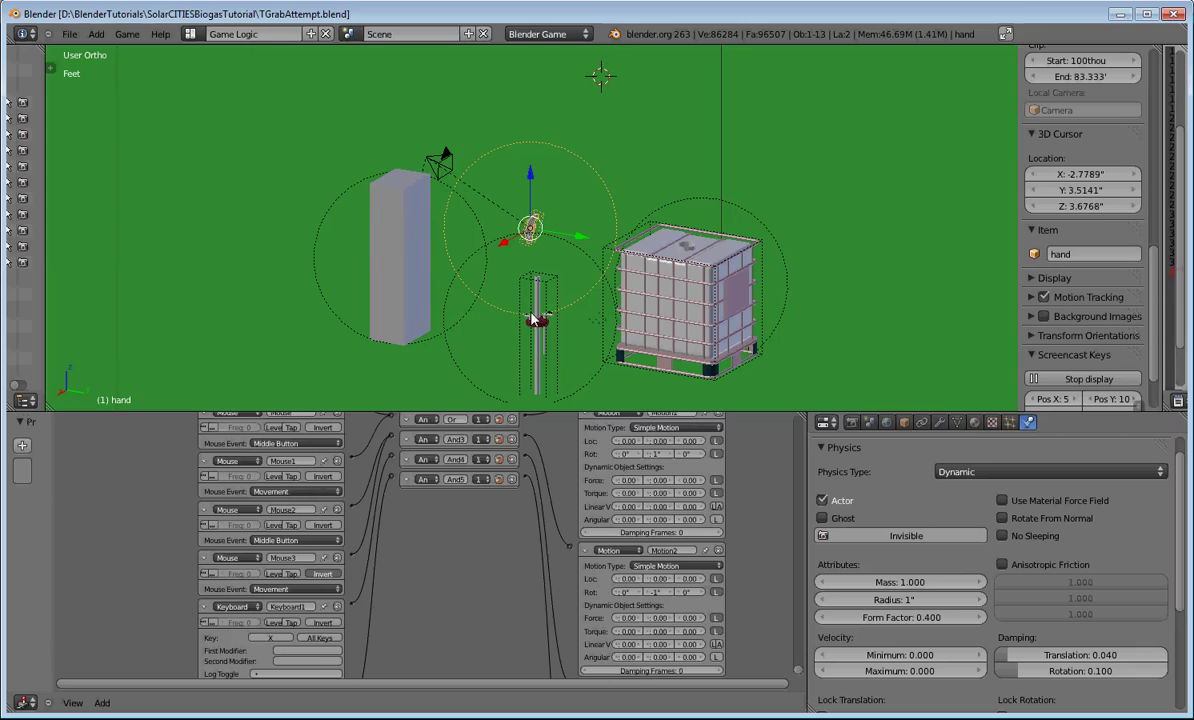
{"action": "scroll", "coordinate": [677, 330], "scroll_direction": "up", "scroll_amount": 1}
{"action": "scroll", "coordinate": [660, 330], "scroll_direction": "down", "scroll_amount": 2}
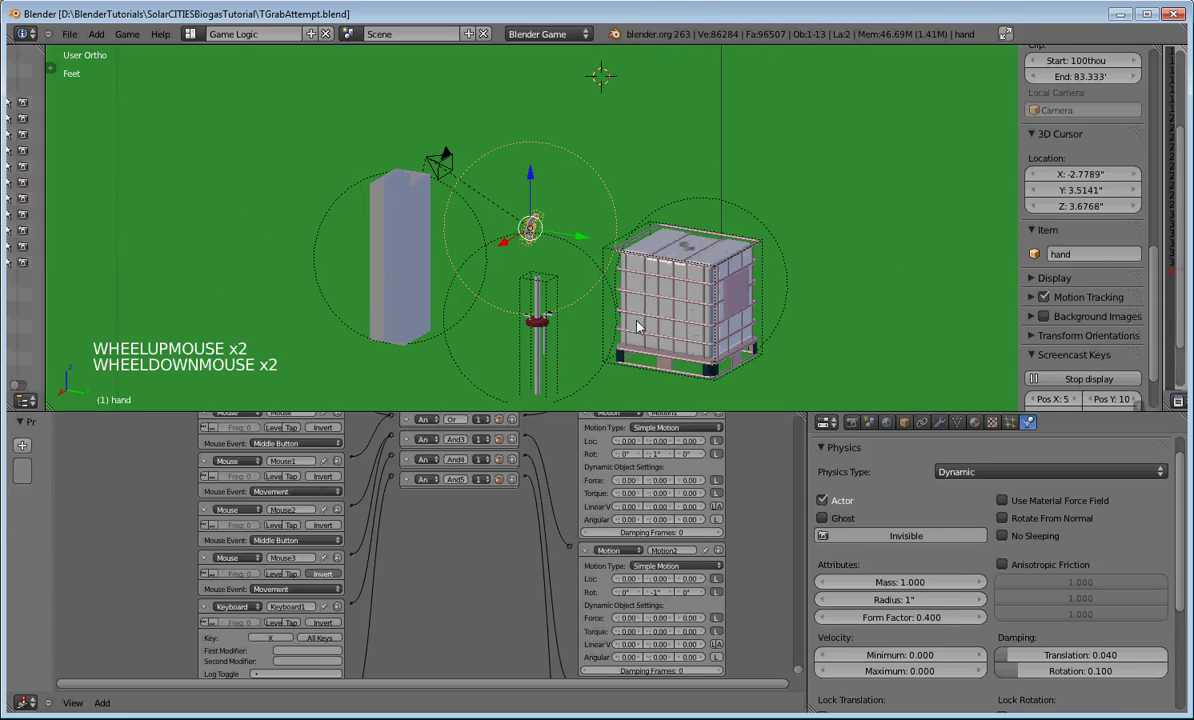
{"action": "middle_click_drag", "start_coordinate": [640, 325], "coordinate": [688, 298]}
{"action": "scroll", "coordinate": [688, 300], "scroll_direction": "down", "scroll_amount": 1}
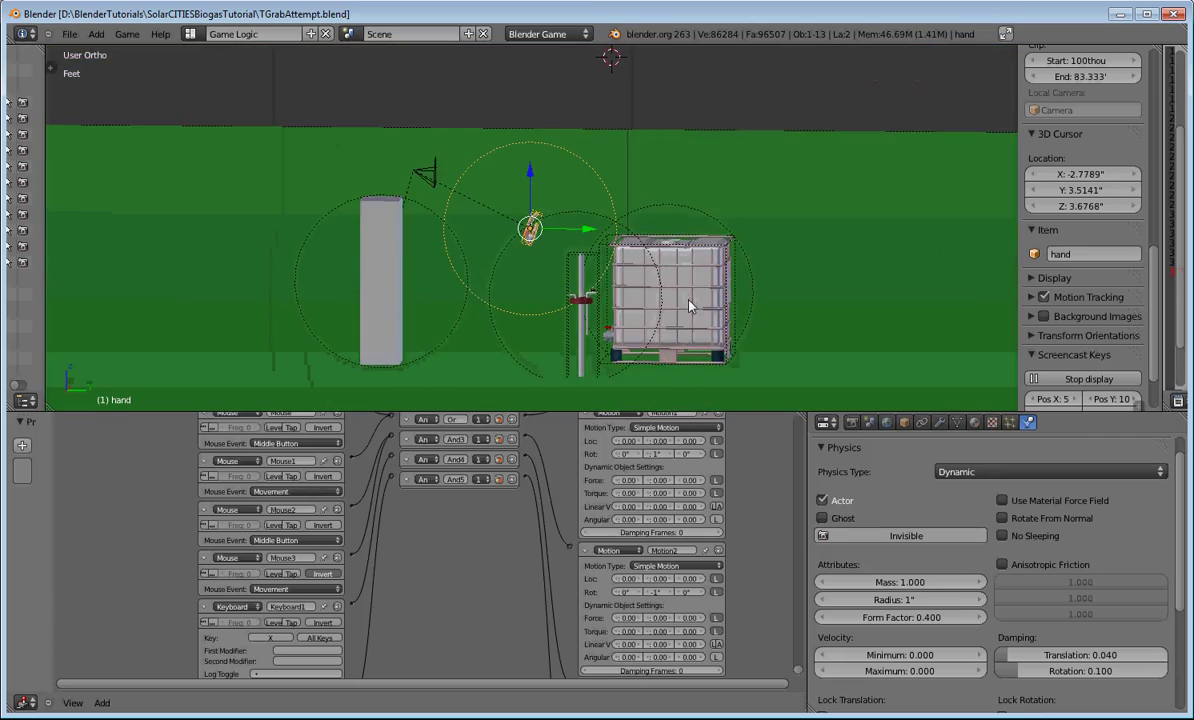
{"action": "scroll", "coordinate": [690, 320], "scroll_direction": "up", "scroll_amount": 2}
{"action": "scroll", "coordinate": [754, 315], "scroll_direction": "up", "scroll_amount": 2}
{"action": "middle_click_drag", "start_coordinate": [754, 315], "coordinate": [846, 324]}
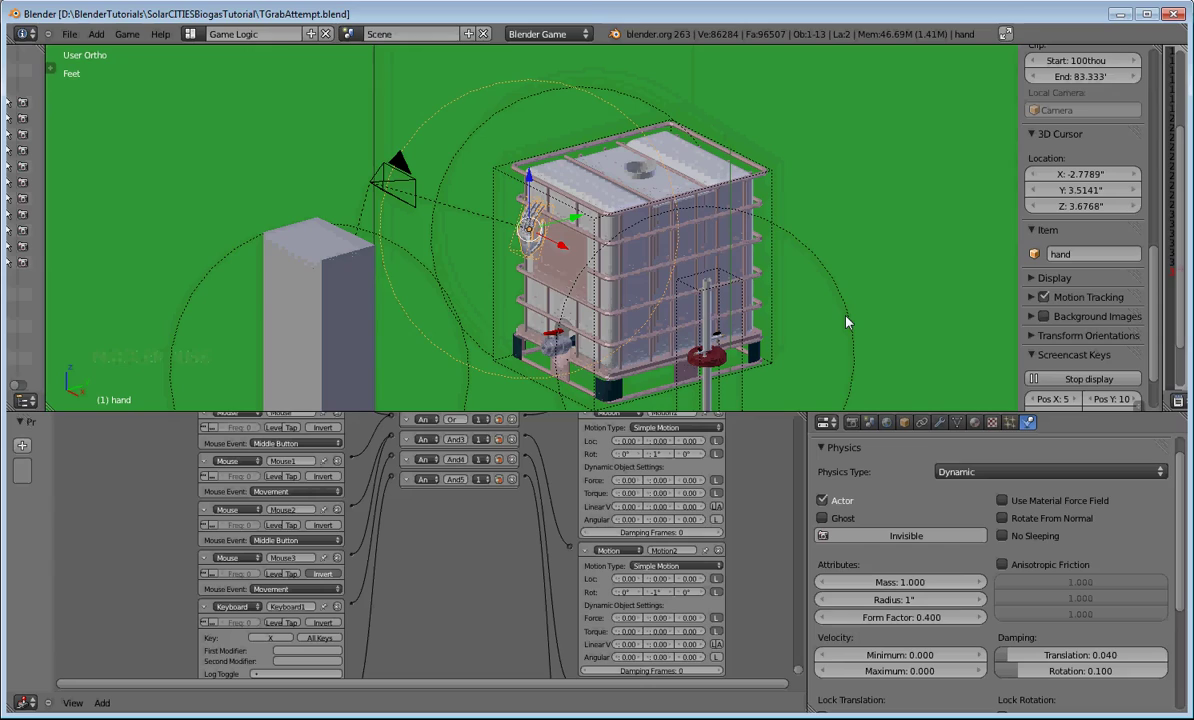
{"action": "middle_click_drag", "start_coordinate": [517, 285], "coordinate": [696, 267]}
{"action": "scroll", "coordinate": [688, 344], "scroll_direction": "down", "scroll_amount": 3}
{"action": "scroll", "coordinate": [653, 330], "scroll_direction": "up", "scroll_amount": 5}
{"action": "scroll", "coordinate": [660, 340], "scroll_direction": "down", "scroll_amount": 2}
{"action": "scroll", "coordinate": [656, 344], "scroll_direction": "down", "scroll_amount": 2}
- Orbit and zoom in close around the red disc and its two taps on the pipe
{"action": "scroll", "coordinate": [672, 248], "scroll_direction": "up", "scroll_amount": 6}
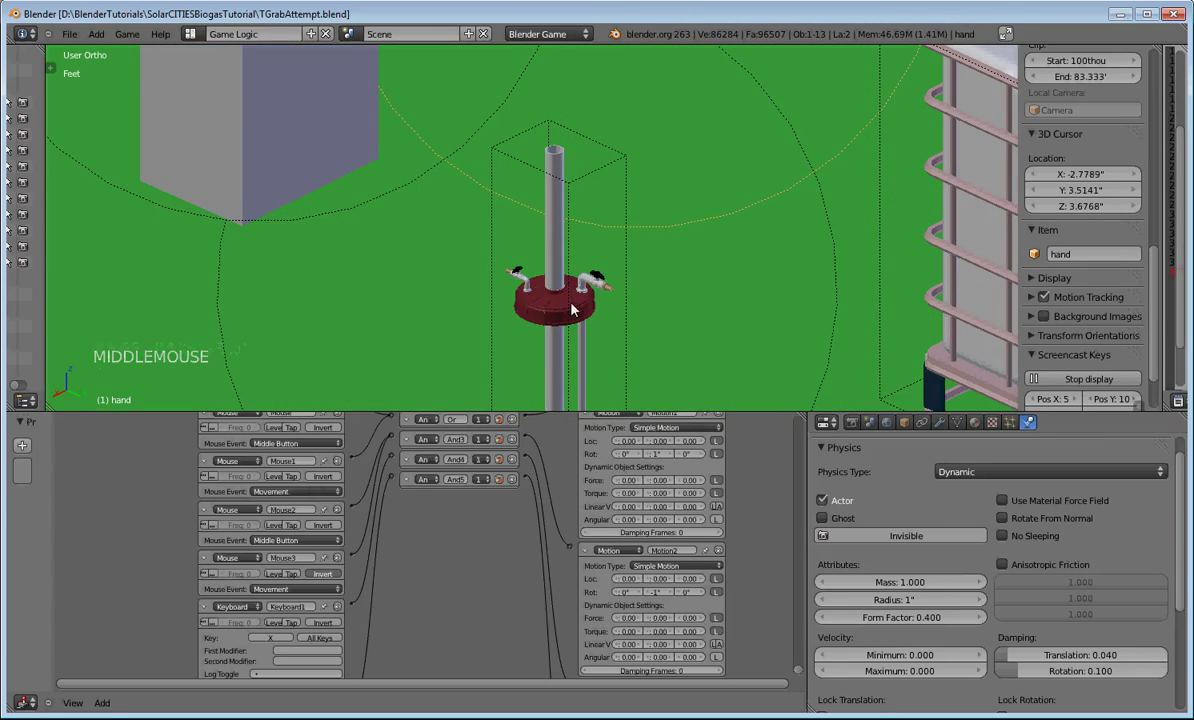
{"action": "middle_click_drag", "start_coordinate": [573, 301], "coordinate": [588, 220]}
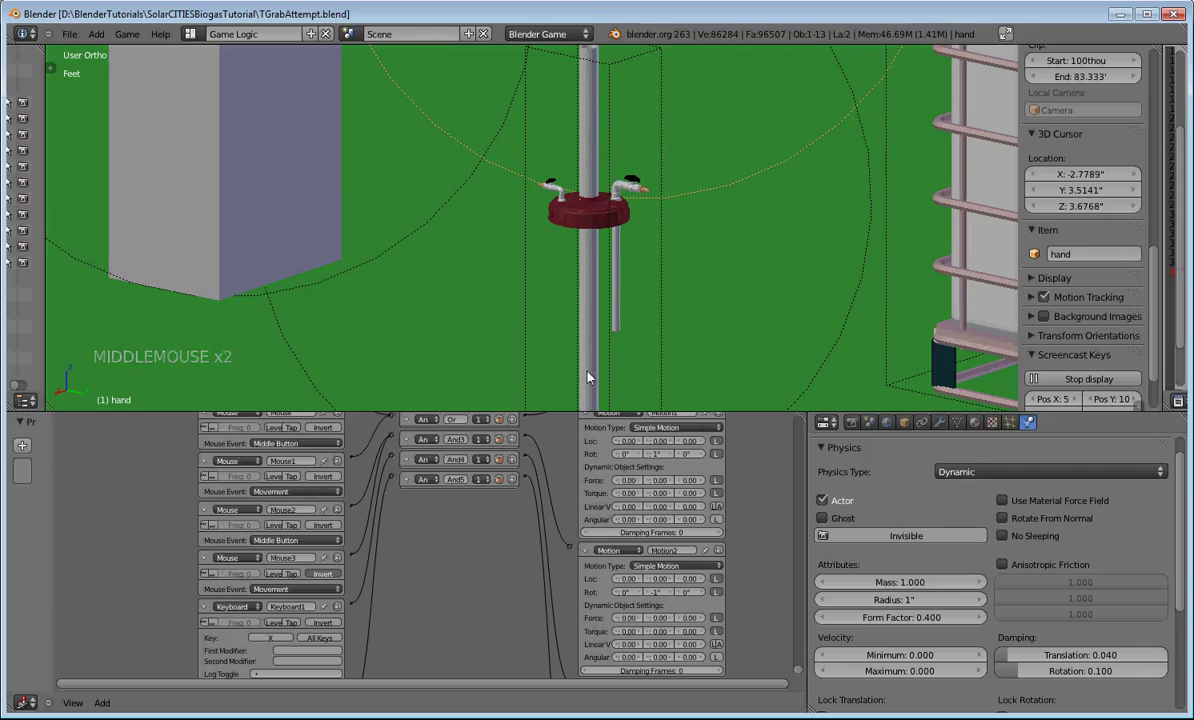
{"action": "mouse_move", "coordinate": [590, 370]}
{"action": "middle_mouse_down"}
{"action": "mouse_move", "coordinate": [608, 324]}
{"action": "mouse_move", "coordinate": [603, 365]}
{"action": "middle_mouse_up"}
{"action": "scroll", "coordinate": [740, 315], "scroll_direction": "down", "scroll_amount": 3}
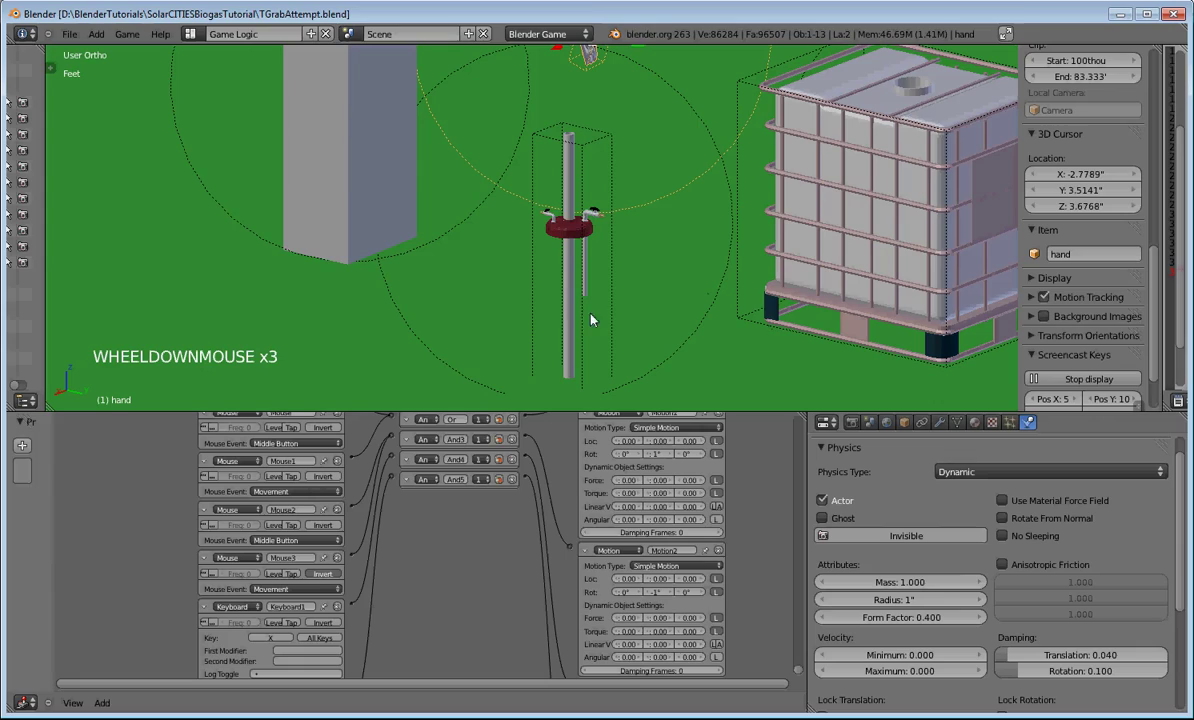
{"action": "scroll", "coordinate": [592, 318], "scroll_direction": "up", "scroll_amount": 2}
{"action": "scroll", "coordinate": [634, 314], "scroll_direction": "up", "scroll_amount": 3}
{"action": "middle_click_drag", "start_coordinate": [680, 328], "coordinate": [675, 222]}
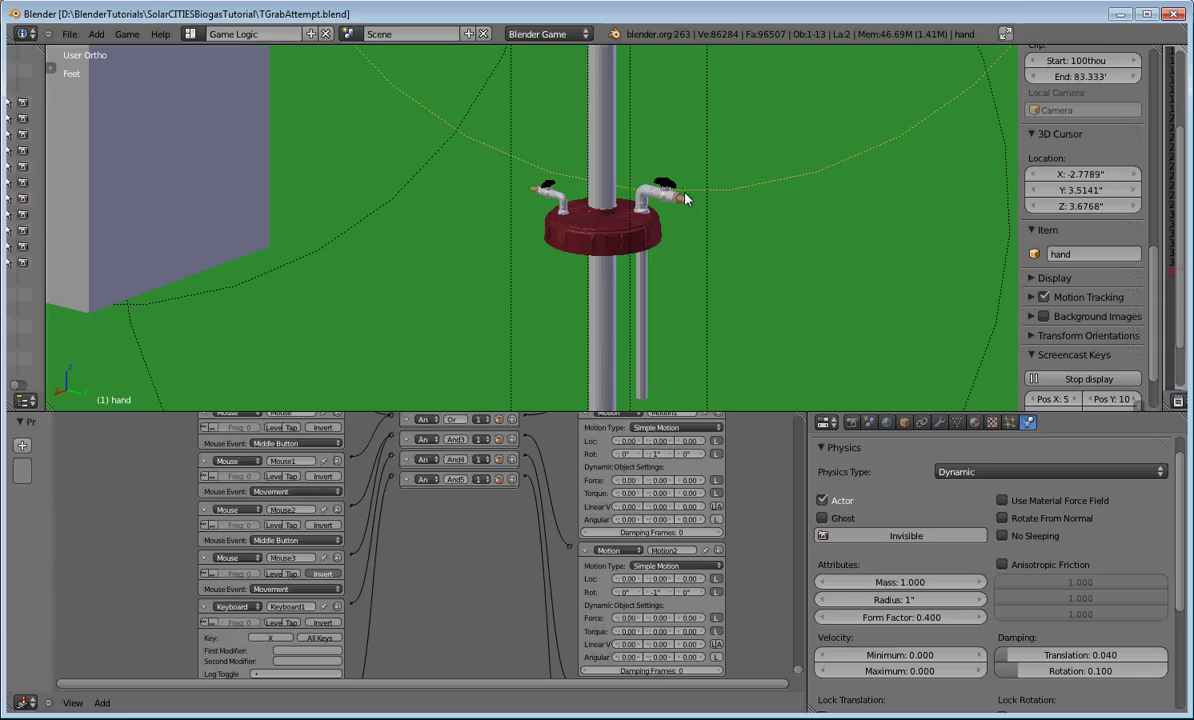
{"action": "scroll", "coordinate": [610, 300], "scroll_direction": "up", "scroll_amount": 1}
{"action": "scroll", "coordinate": [631, 285], "scroll_direction": "down", "scroll_amount": 2}
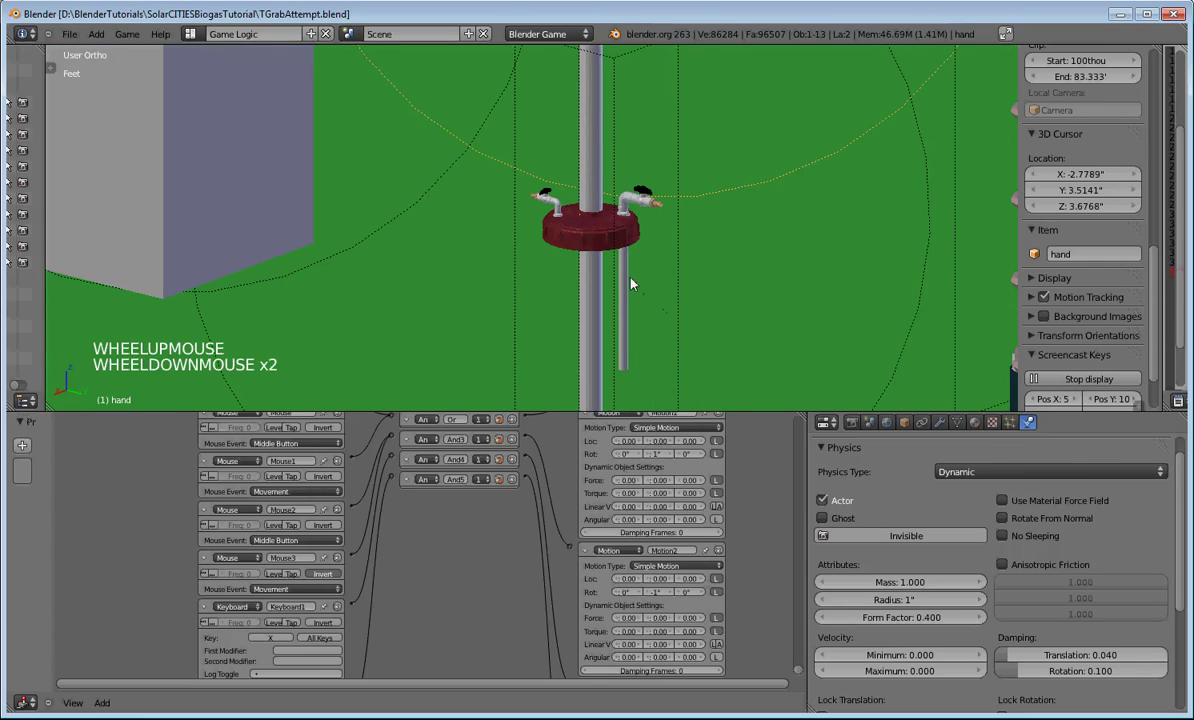
- View the disc from a new angle, then zoom out to frame the whole scene
{"action": "middle_click_drag", "start_coordinate": [618, 349], "coordinate": [592, 221]}
{"action": "scroll", "coordinate": [618, 203], "scroll_direction": "up", "scroll_amount": 1}
{"action": "scroll", "coordinate": [621, 197], "scroll_direction": "down", "scroll_amount": 1}
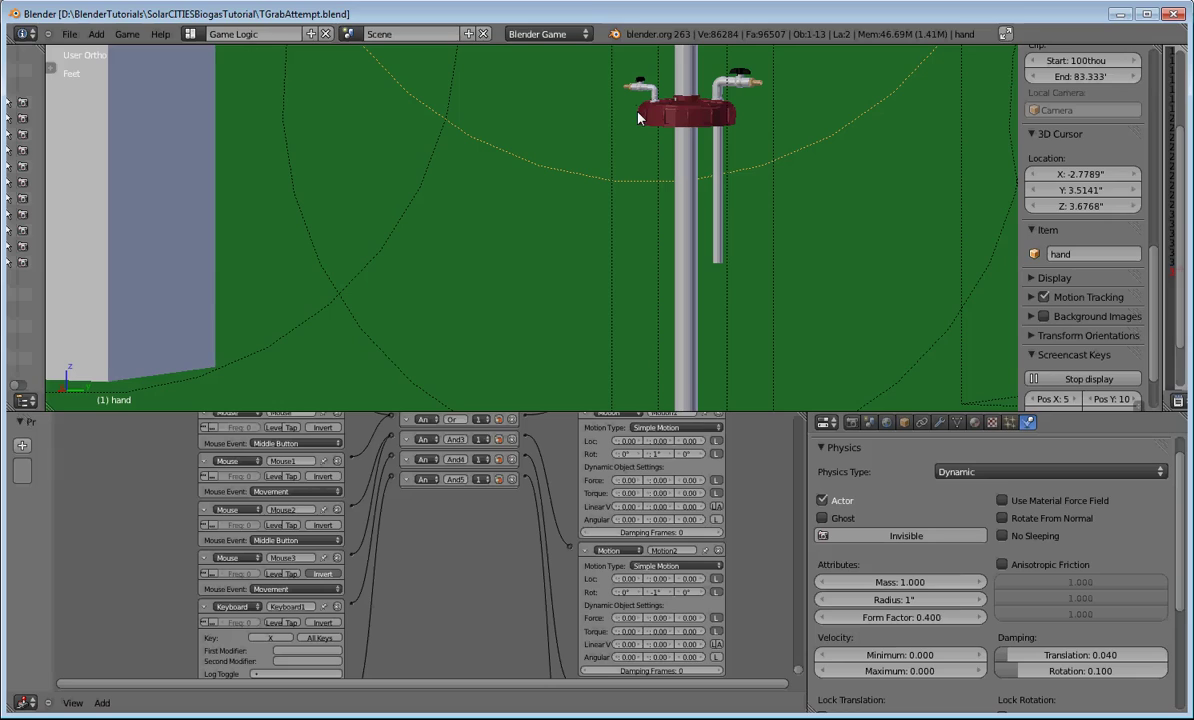
{"action": "scroll", "coordinate": [643, 220], "scroll_direction": "down", "scroll_amount": 8}
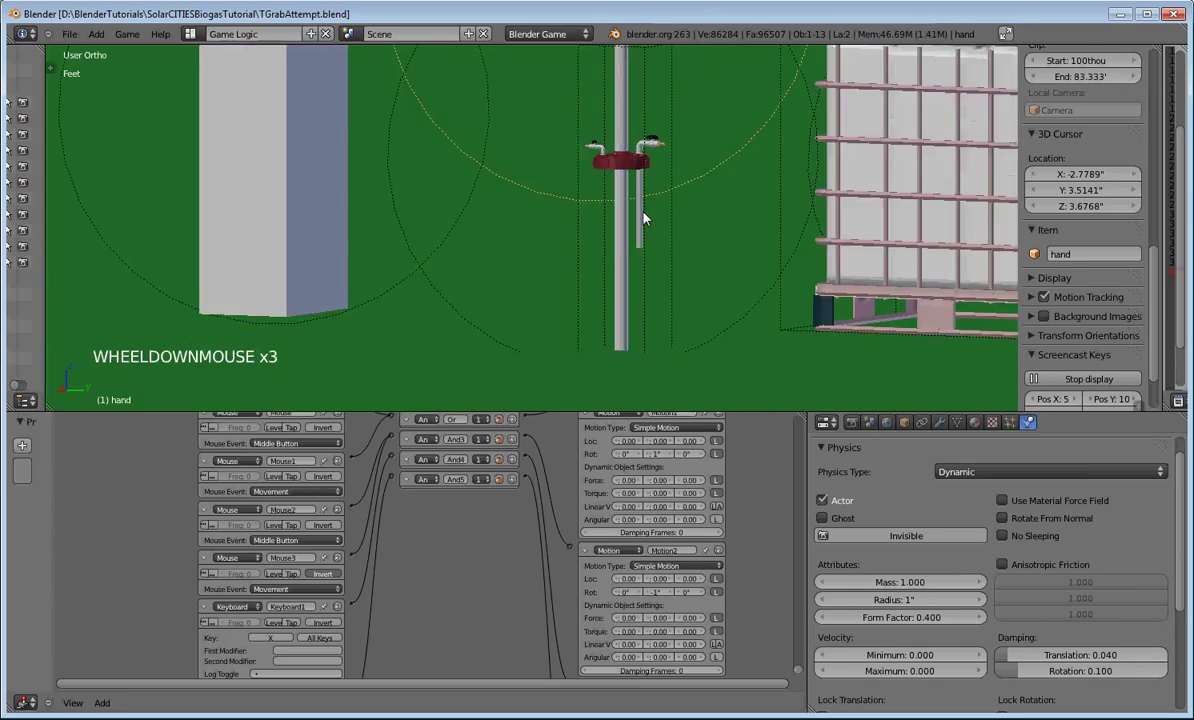
- Select the tall Player block and enlarge the Logic Editor to show its keyboard sensors
{"action": "middle_click_drag", "start_coordinate": [597, 232], "coordinate": [576, 248]}
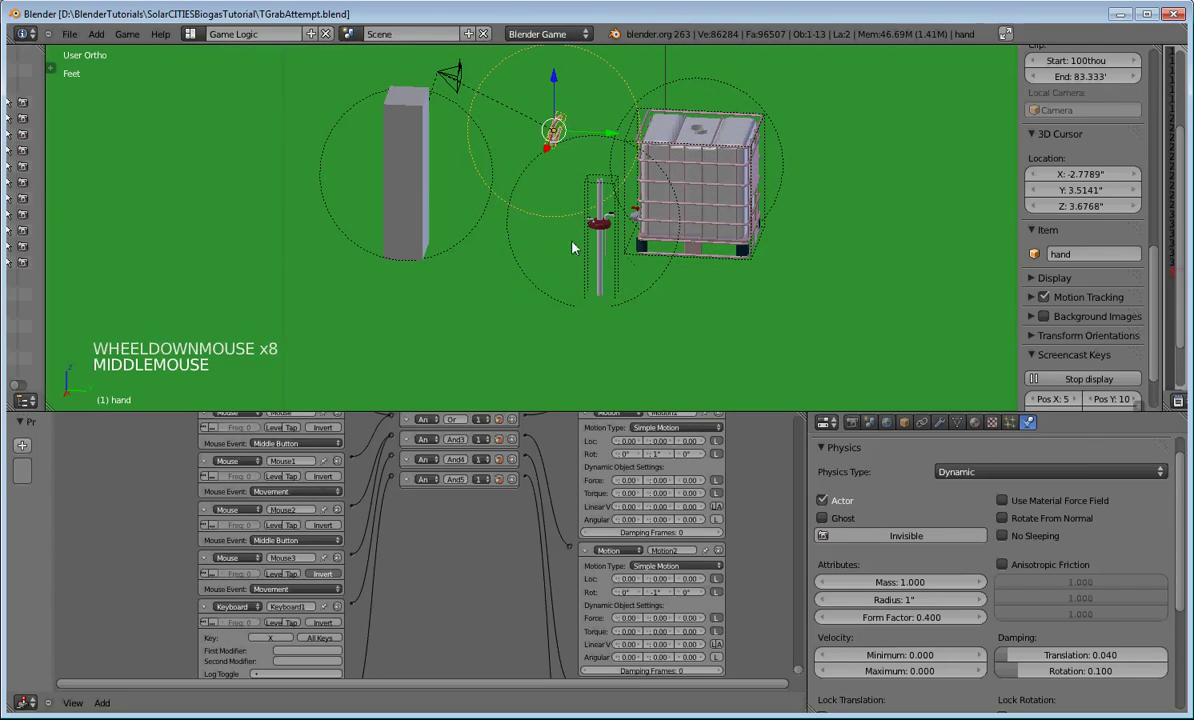
{"action": "right_click", "coordinate": [406, 175]}
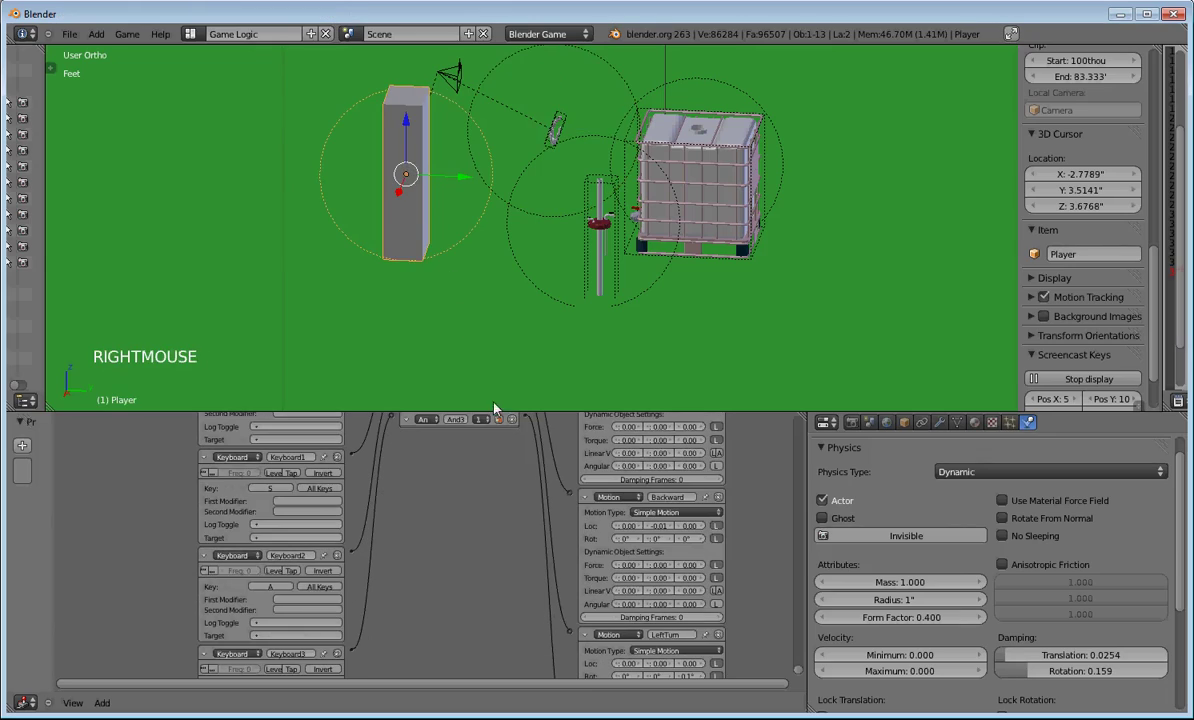
{"action": "left_click_drag", "start_coordinate": [535, 412], "coordinate": [535, 306]}
{"action": "scroll", "coordinate": [478, 397], "scroll_direction": "down", "scroll_amount": 2}
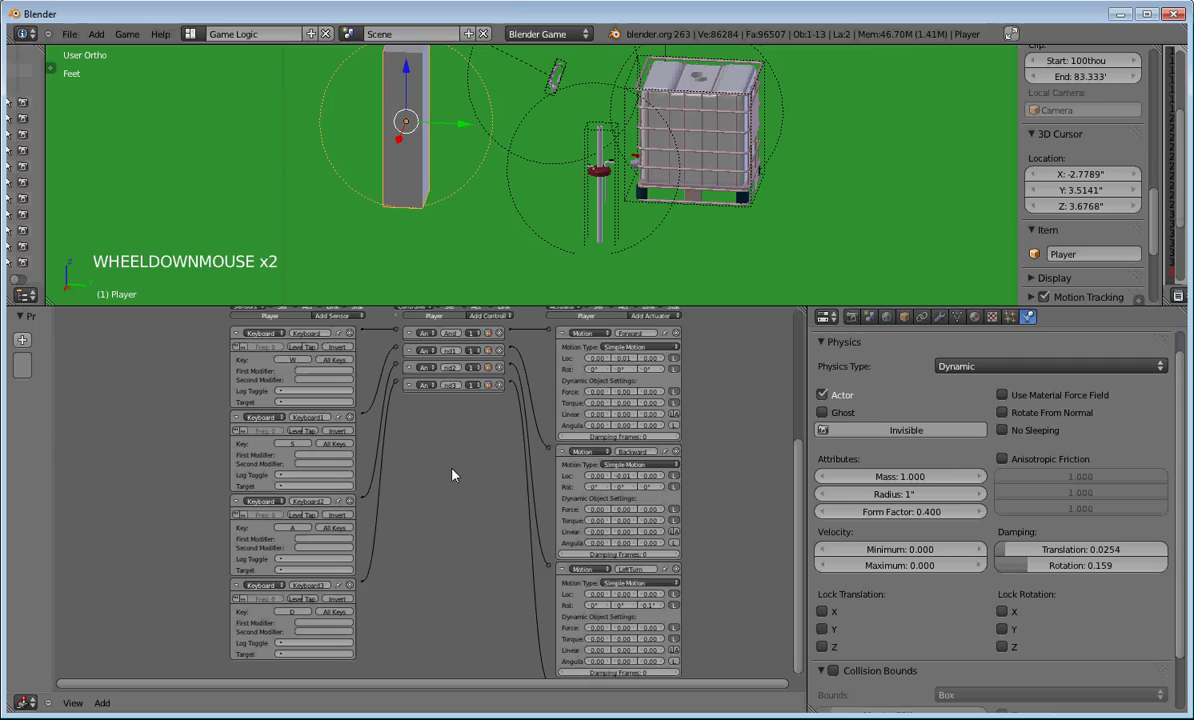
{"action": "middle_click_drag", "start_coordinate": [453, 475], "coordinate": [446, 522], "text": "shift"}
{"action": "scroll", "coordinate": [416, 490], "scroll_direction": "up", "scroll_amount": 3}
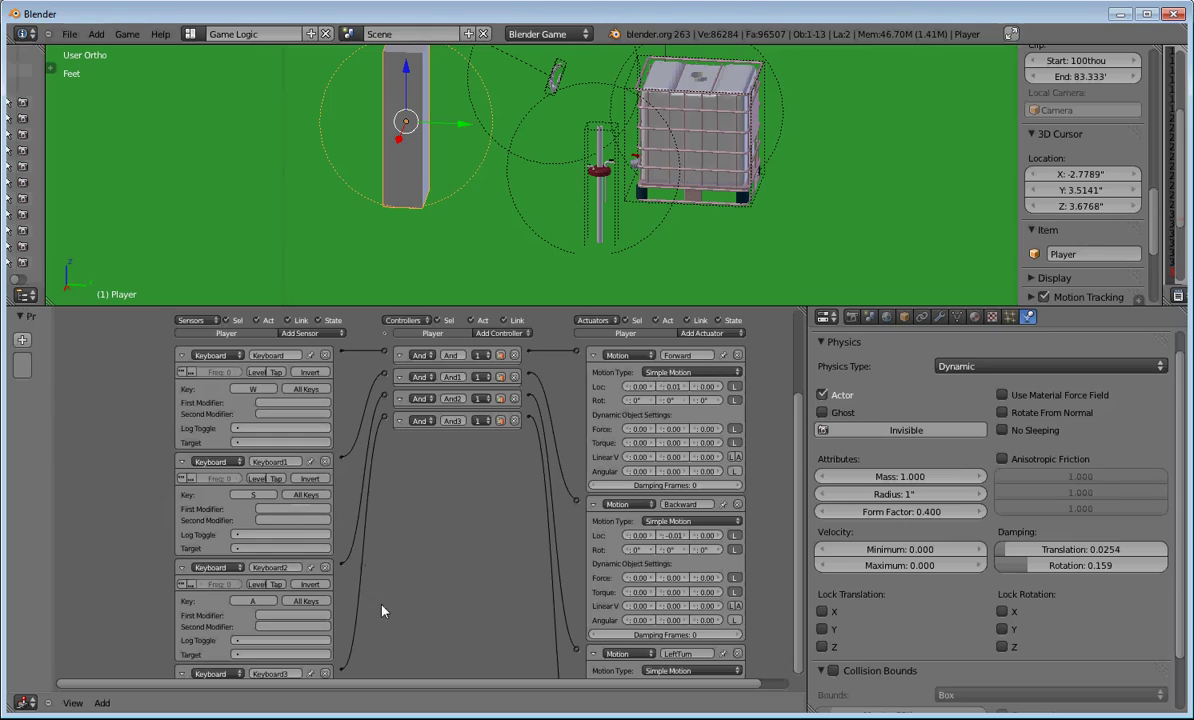
- Pan through the Player's Forward, Backward and LeftTurn motion bricks, then shrink the Logic Editor back
{"action": "middle_click_drag", "start_coordinate": [413, 610], "coordinate": [277, 478], "text": "shift"}
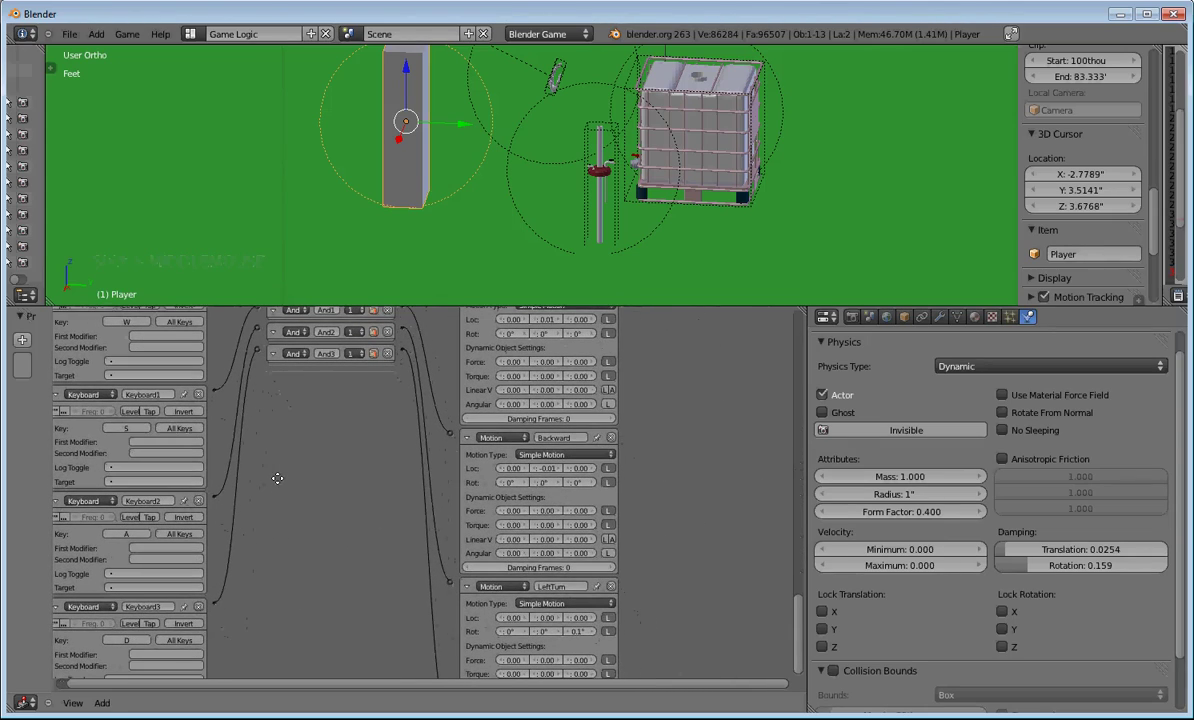
{"action": "middle_click_drag", "start_coordinate": [661, 593], "coordinate": [682, 453], "text": "shift"}
{"action": "middle_click_drag", "start_coordinate": [690, 548], "coordinate": [690, 520], "text": "shift"}
{"action": "middle_click_drag", "start_coordinate": [419, 402], "coordinate": [476, 548], "text": "shift"}
{"action": "left_click_drag", "start_coordinate": [518, 306], "coordinate": [524, 497]}
{"action": "scroll", "coordinate": [627, 388], "scroll_direction": "up", "scroll_amount": 1}
{"action": "scroll", "coordinate": [627, 388], "scroll_direction": "down", "scroll_amount": 2}
{"action": "scroll", "coordinate": [627, 385], "scroll_direction": "down", "scroll_amount": 1}
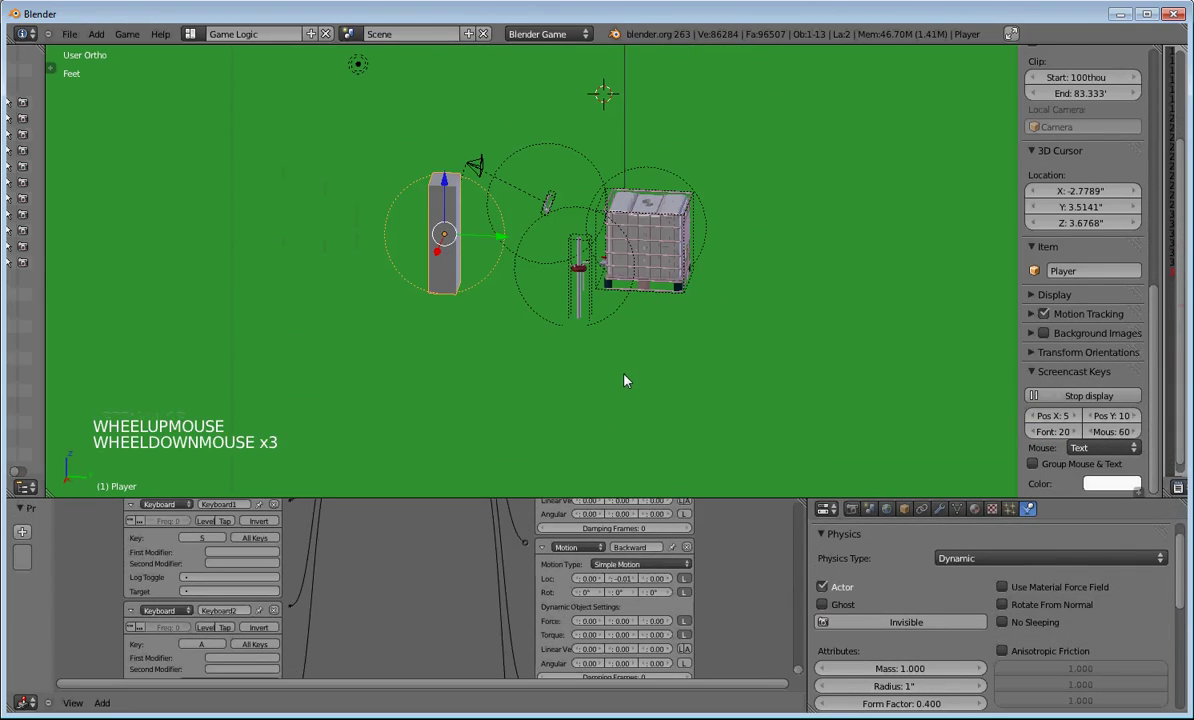
- Select the camera and zoom the Logic Editor onto its Wheel Up/Wheel Down sensors and Motion actuators
{"action": "right_click", "coordinate": [478, 170]}
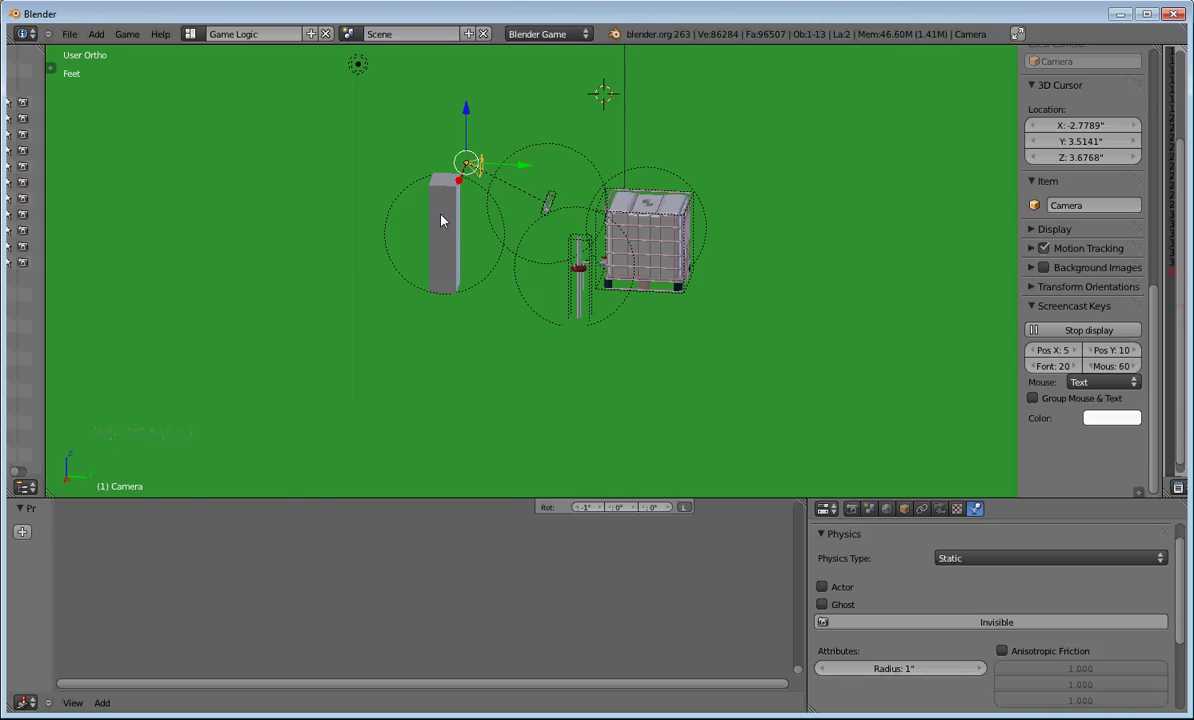
{"action": "right_click", "coordinate": [441, 215]}
{"action": "right_click", "coordinate": [475, 170]}
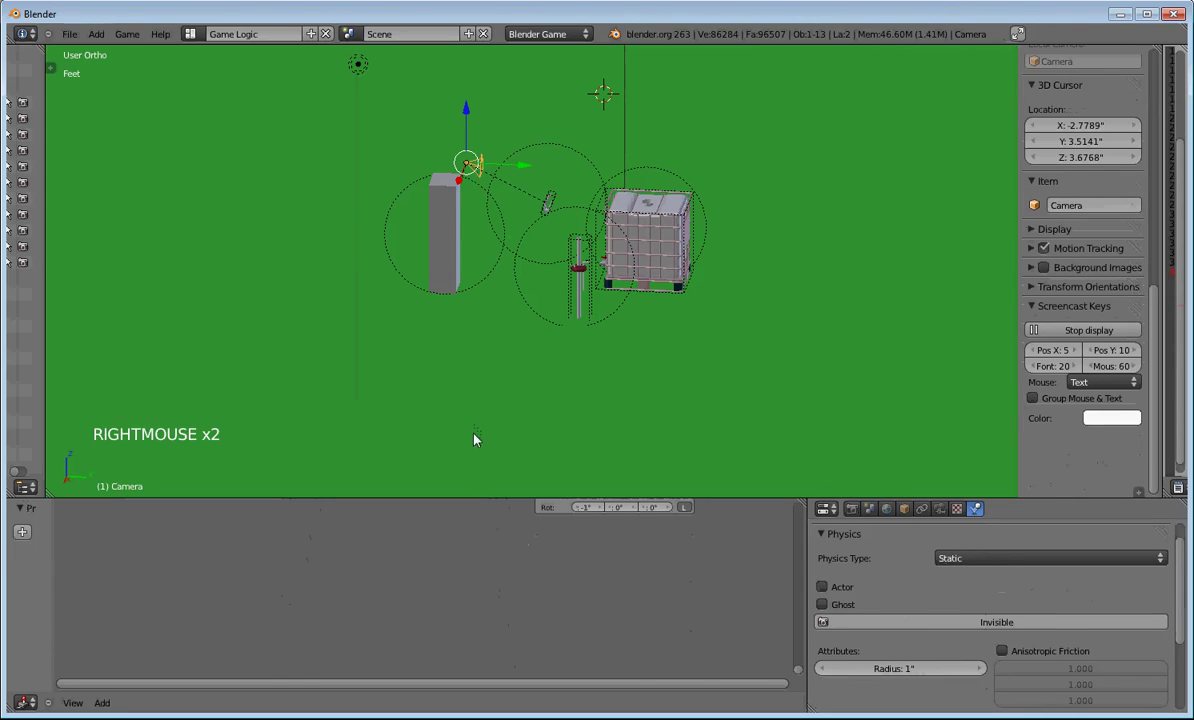
{"action": "scroll", "coordinate": [466, 525], "scroll_direction": "down", "scroll_amount": 4, "text": "shift"}
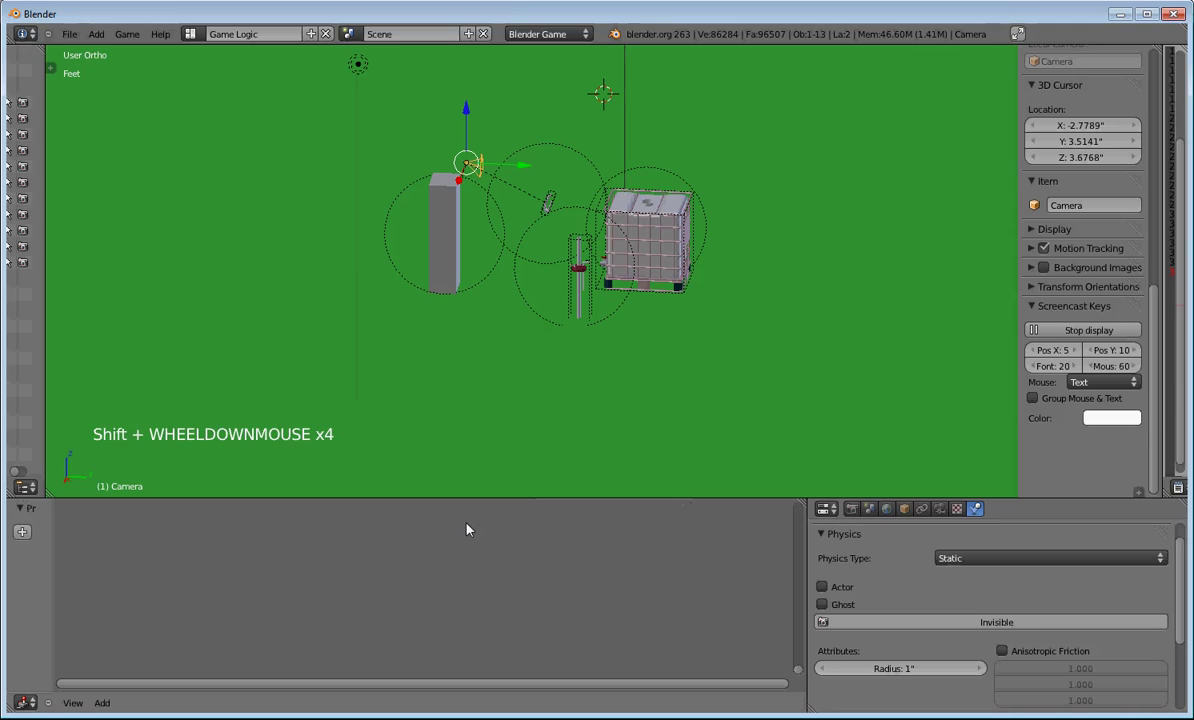
{"action": "scroll", "coordinate": [466, 525], "scroll_direction": "up", "scroll_amount": 7, "text": "shift"}
{"action": "scroll", "coordinate": [466, 533], "scroll_direction": "up", "scroll_amount": 3, "text": "shift"}
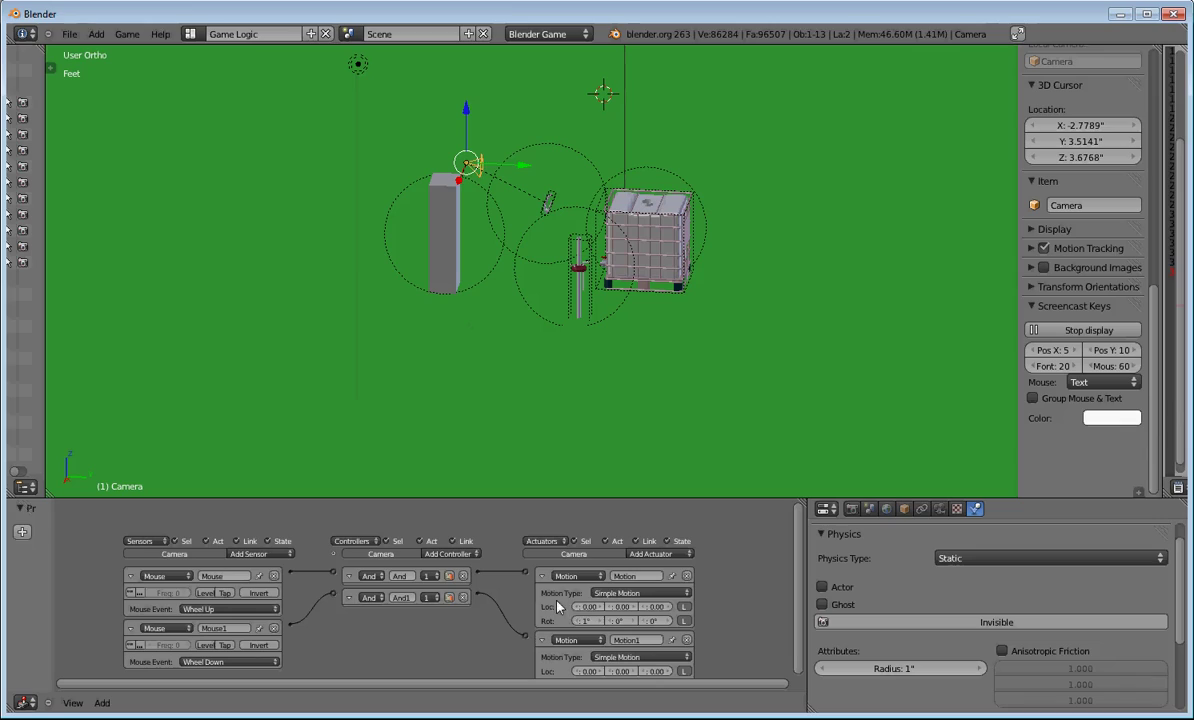
{"action": "scroll", "coordinate": [645, 604], "scroll_direction": "down", "scroll_amount": 1}
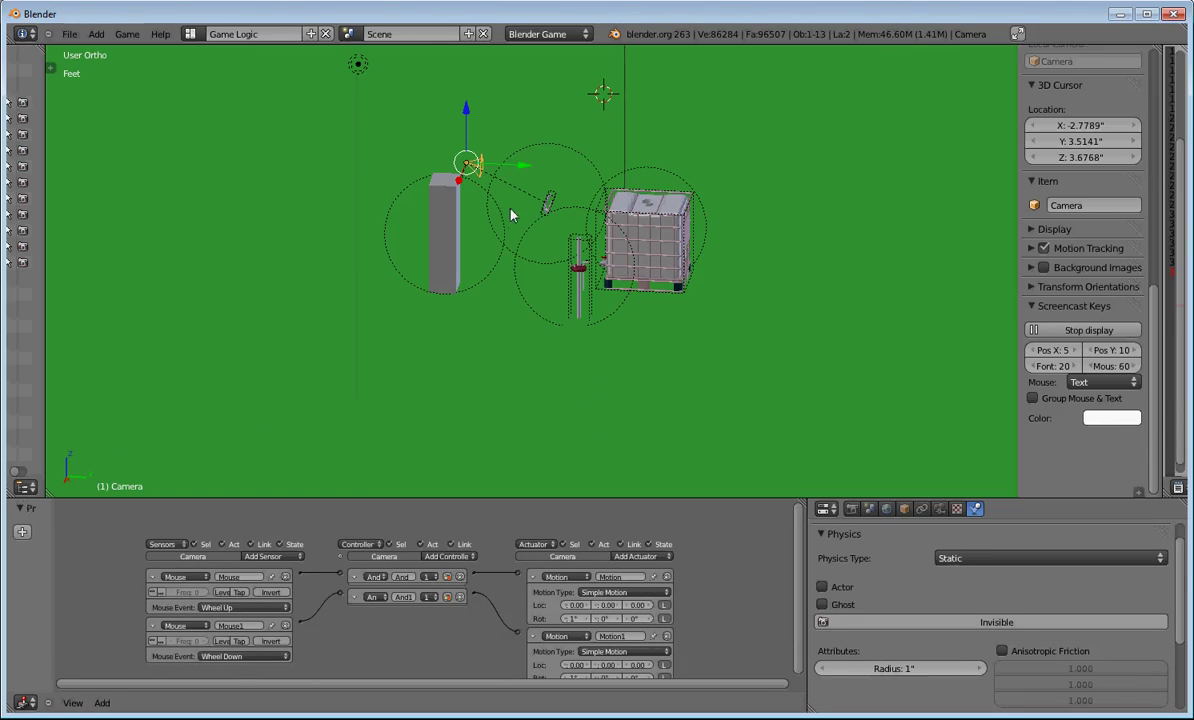
- Select the hand object and orbit the viewport to see it from above beside the tank
{"action": "right_click", "coordinate": [547, 205]}
{"action": "scroll", "coordinate": [545, 214], "scroll_direction": "up", "scroll_amount": 3}
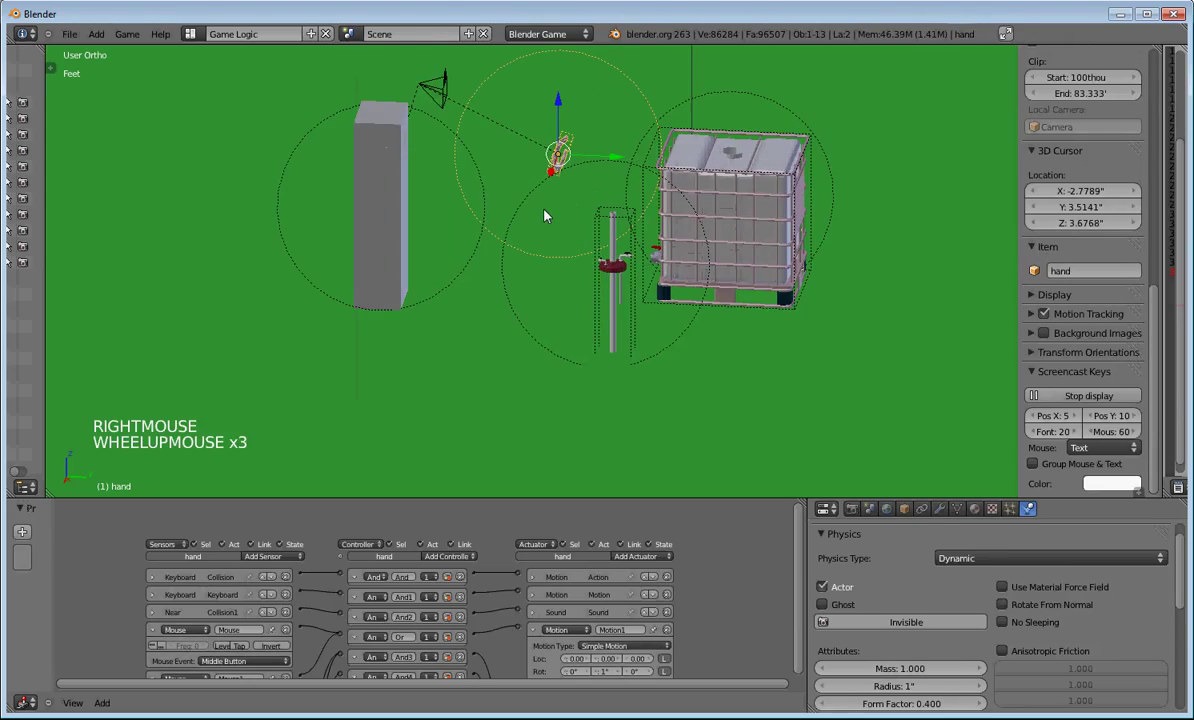
{"action": "scroll", "coordinate": [546, 190], "scroll_direction": "up", "scroll_amount": 3}
{"action": "middle_click_drag", "start_coordinate": [546, 187], "coordinate": [598, 245]}
{"action": "scroll", "coordinate": [538, 300], "scroll_direction": "up", "scroll_amount": 4, "text": "shift"}
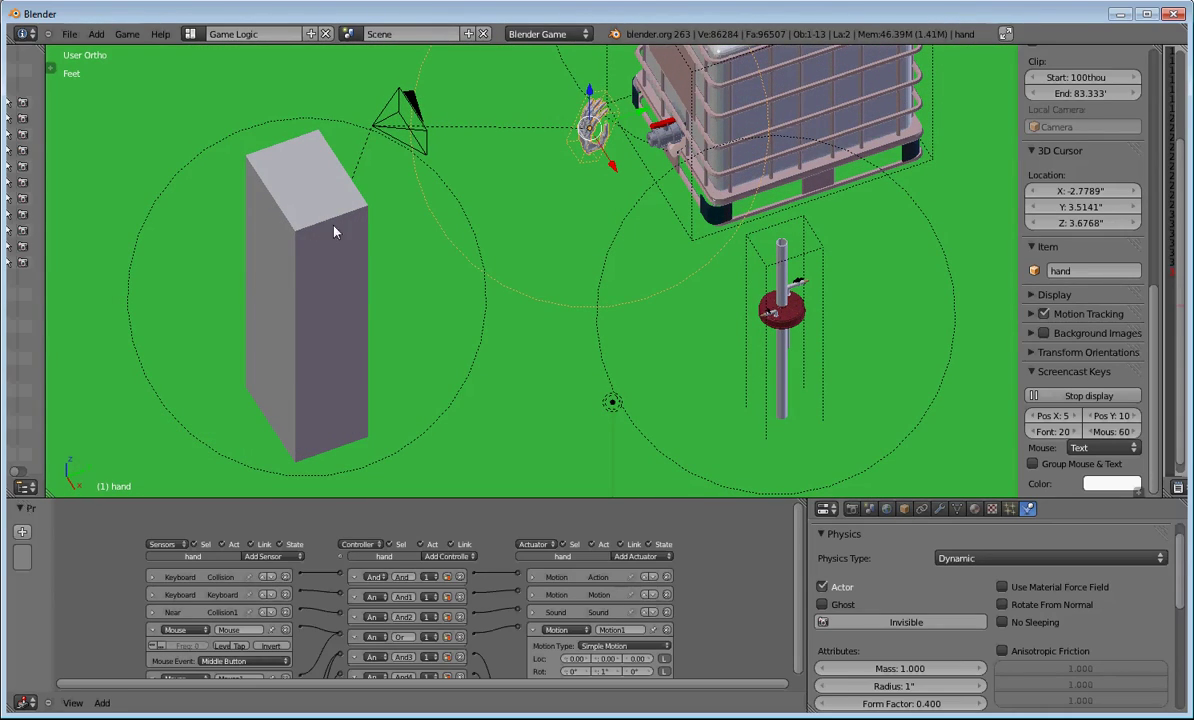
{"action": "middle_click_drag", "start_coordinate": [470, 303], "coordinate": [683, 303]}
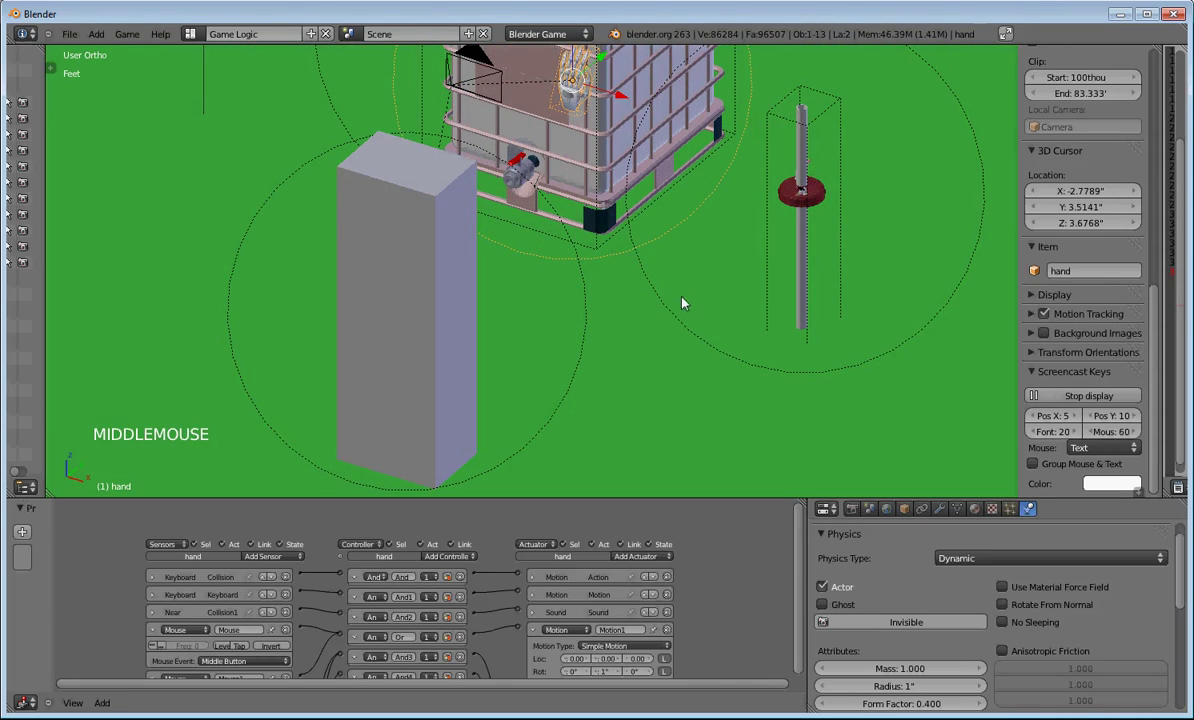
{"action": "left_click", "coordinate": [610, 503]}
- Enlarge the Logic Editor and centre the hand's logic bricks in it
{"action": "left_click_drag", "start_coordinate": [611, 497], "coordinate": [652, 290]}
{"action": "scroll", "coordinate": [632, 496], "scroll_direction": "down", "scroll_amount": 3}
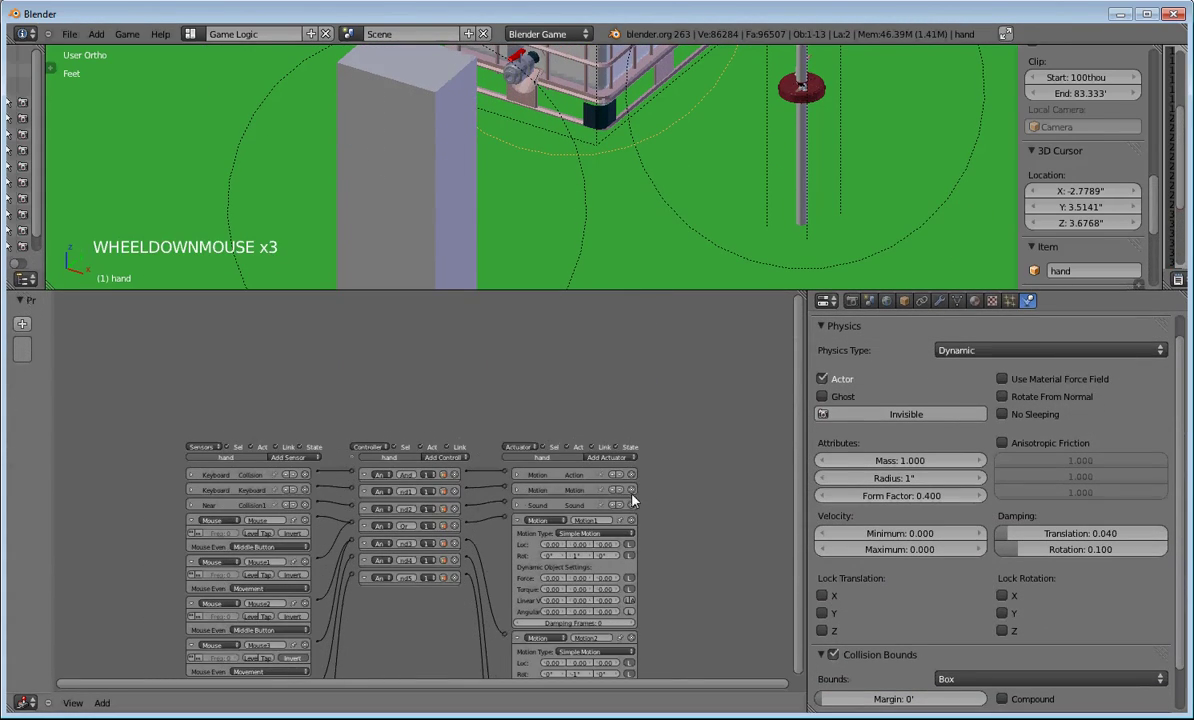
{"action": "scroll", "coordinate": [608, 525], "scroll_direction": "up", "scroll_amount": 3}
{"action": "middle_click_drag", "start_coordinate": [608, 525], "coordinate": [596, 456], "text": "shift"}
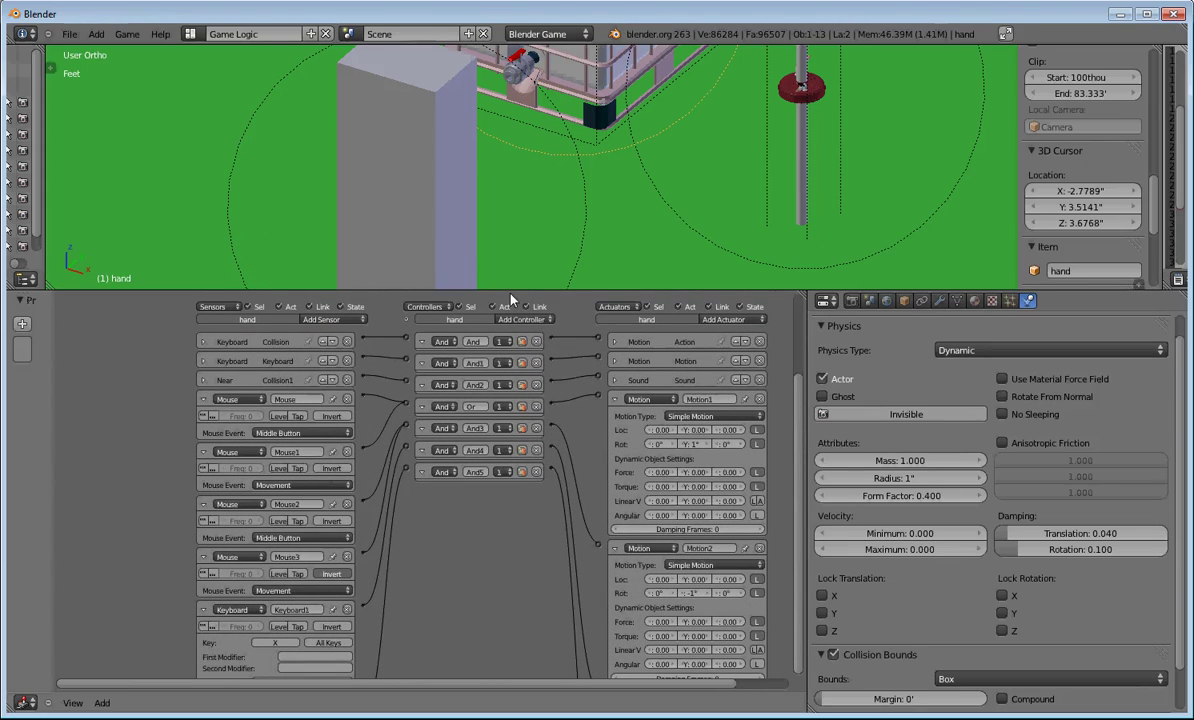
{"action": "left_click_drag", "start_coordinate": [511, 289], "coordinate": [550, 172]}
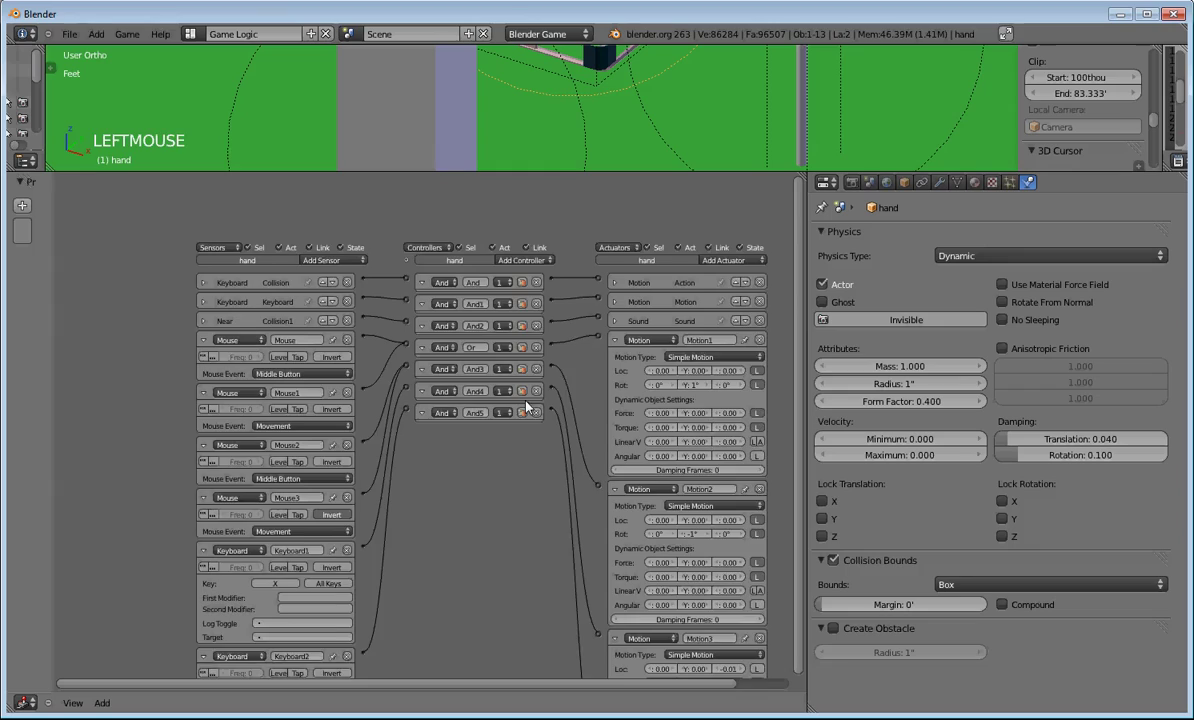
{"action": "scroll", "coordinate": [467, 478], "scroll_direction": "down", "scroll_amount": 1}
{"action": "middle_click_drag", "start_coordinate": [467, 478], "coordinate": [486, 403], "text": "shift"}
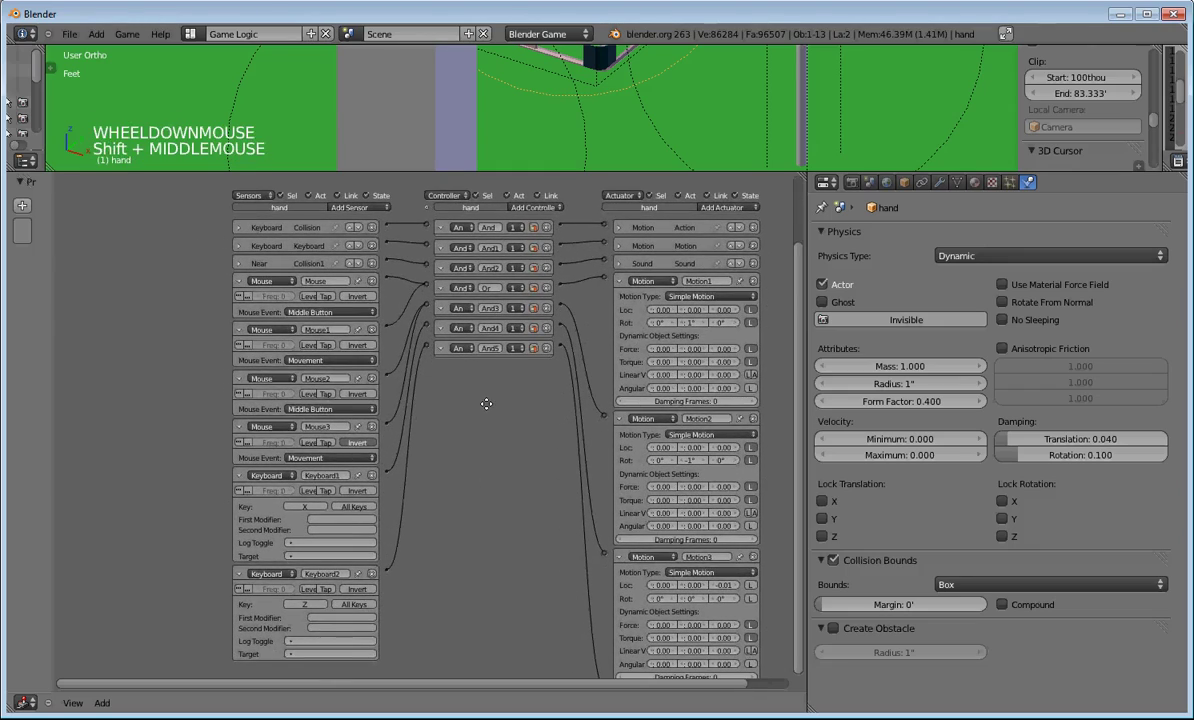
- Expand the Q and E keyboard sensors and the first two Motion actuators
{"action": "left_click", "coordinate": [238, 228]}
{"action": "left_click", "coordinate": [238, 327]}
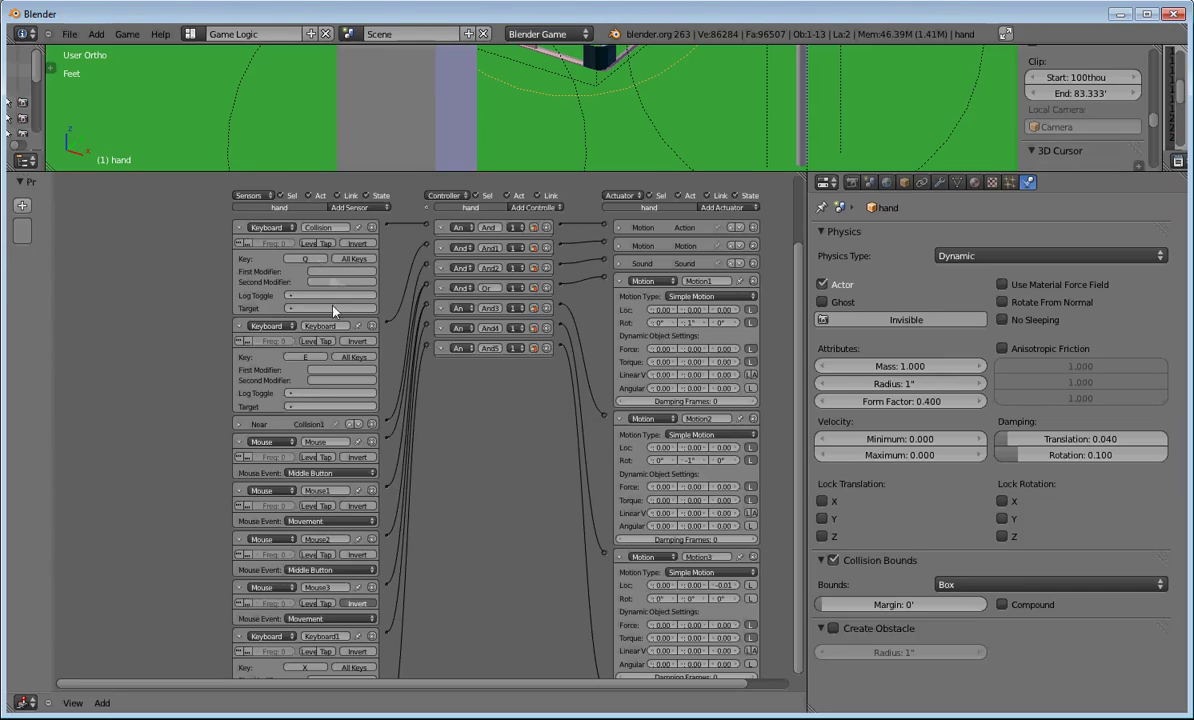
{"action": "left_click", "coordinate": [618, 228]}
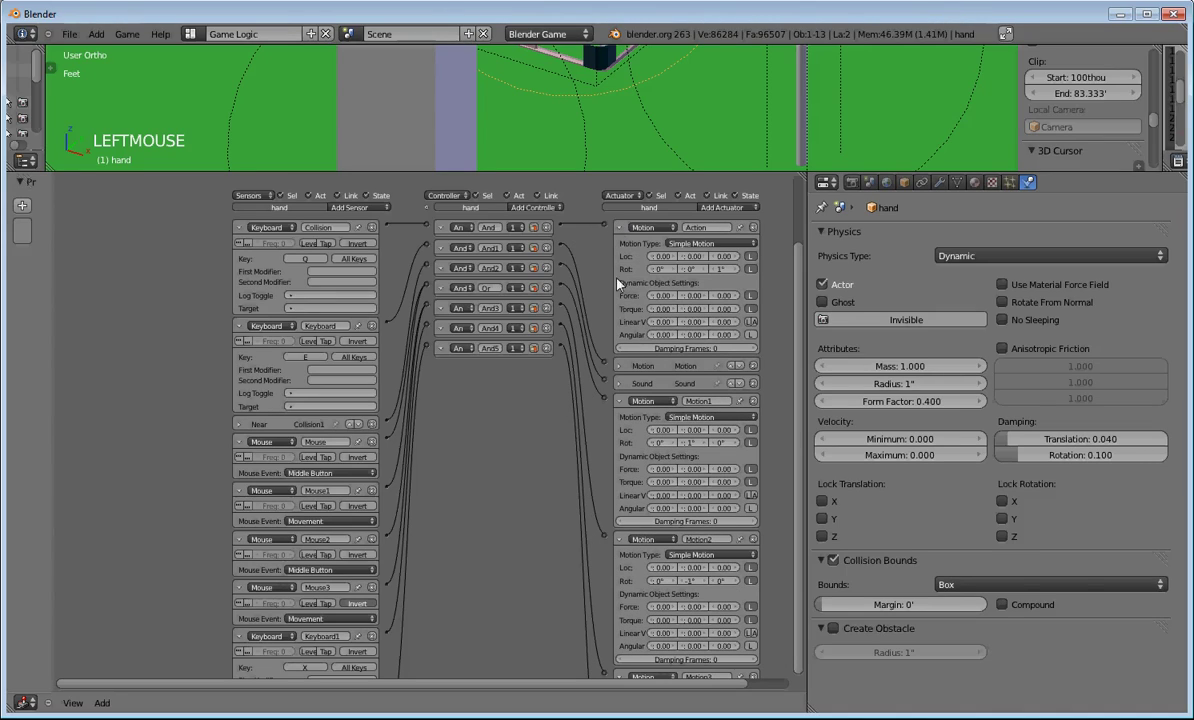
{"action": "left_click", "coordinate": [619, 365]}
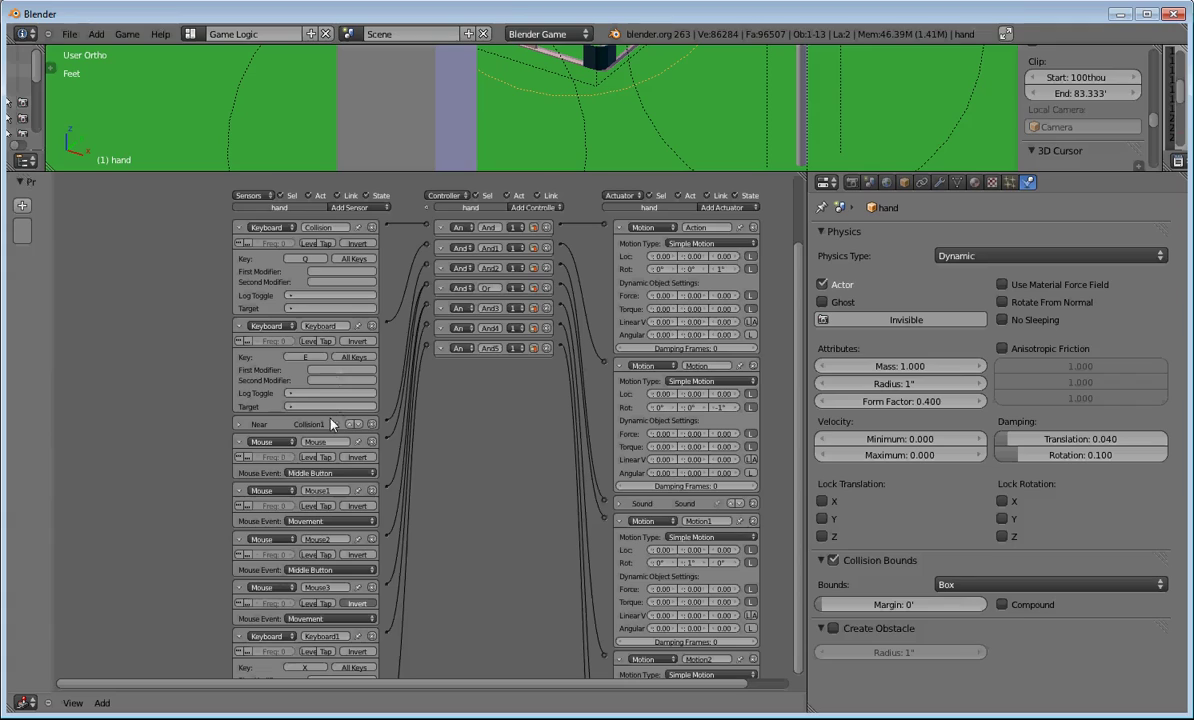
- Pan down to the X keyboard sensor and remaining Simple Motion actuators, then back to the headers
{"action": "scroll", "coordinate": [303, 453], "scroll_direction": "down", "scroll_amount": 1}
{"action": "scroll", "coordinate": [312, 445], "scroll_direction": "up", "scroll_amount": 4}
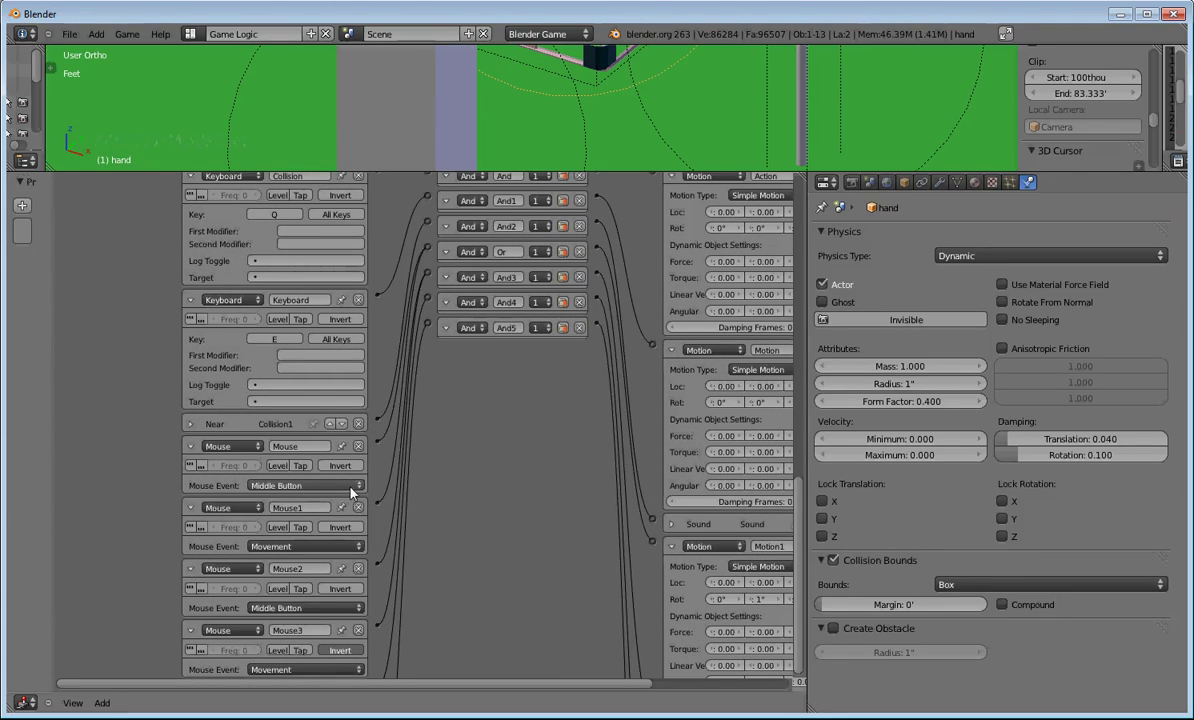
{"action": "scroll", "coordinate": [650, 370], "scroll_direction": "down", "scroll_amount": 4}
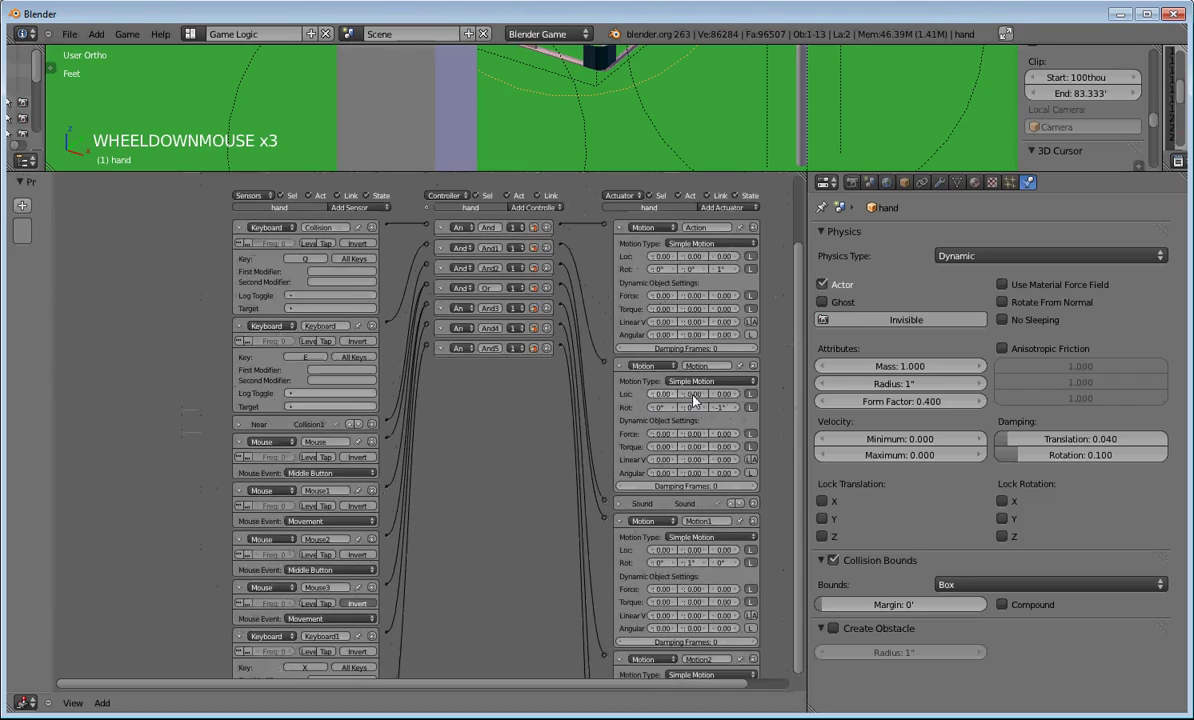
{"action": "middle_click_drag", "start_coordinate": [748, 547], "coordinate": [730, 325], "text": "shift"}
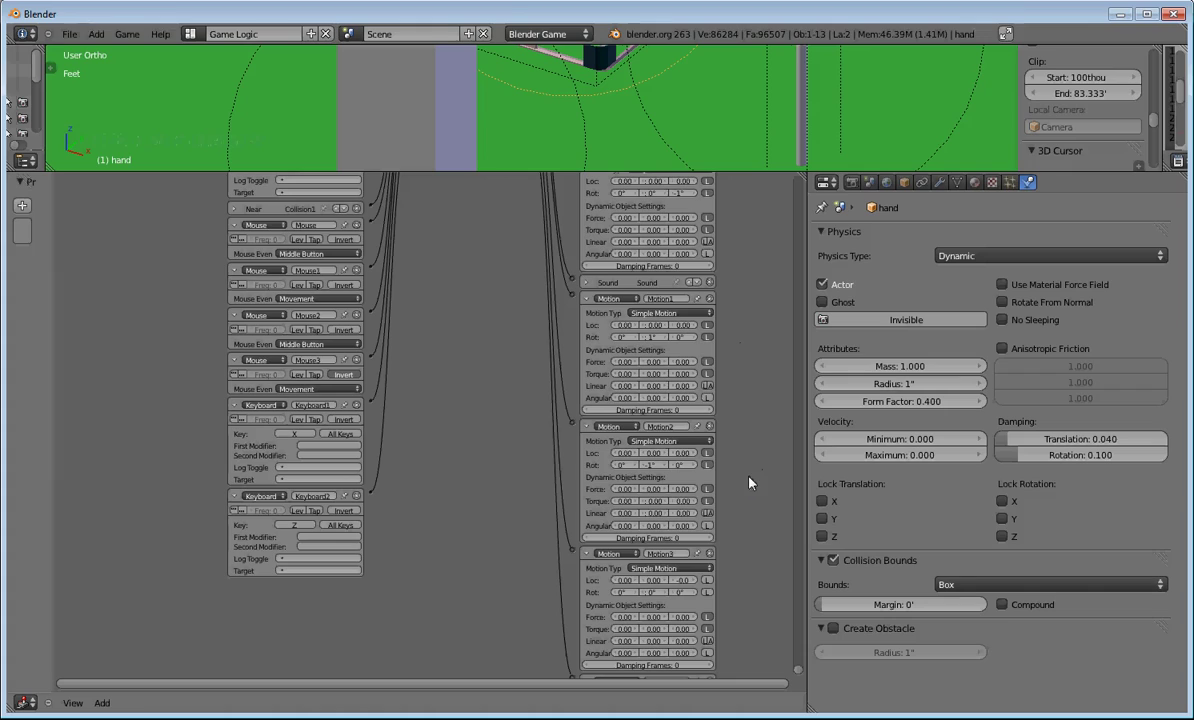
{"action": "middle_click_drag", "start_coordinate": [752, 483], "coordinate": [755, 419], "text": "shift"}
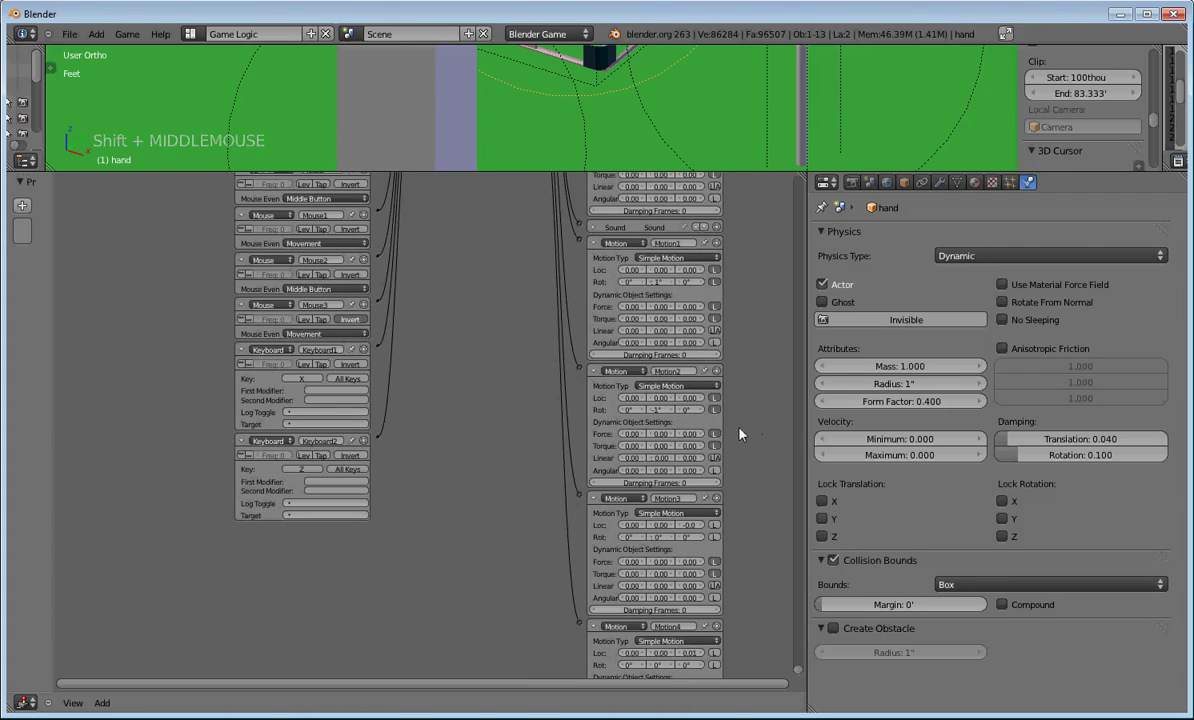
{"action": "middle_click_drag", "start_coordinate": [741, 530], "coordinate": [714, 589], "text": "shift"}
{"action": "middle_click_drag", "start_coordinate": [760, 330], "coordinate": [746, 570], "text": "shift"}
{"action": "middle_click_drag", "start_coordinate": [744, 445], "coordinate": [735, 470], "text": "shift"}
{"action": "scroll", "coordinate": [584, 104], "scroll_direction": "down", "scroll_amount": 11}
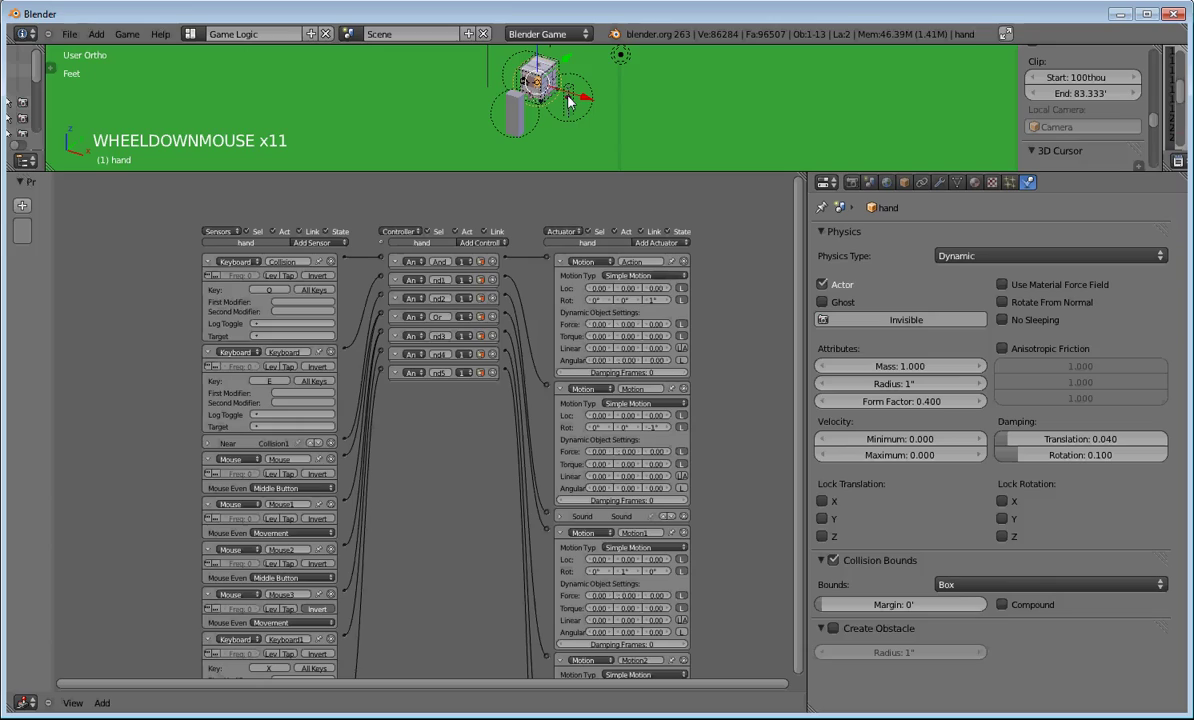
- Select Pipes and zoom in on its Near and right-button sensors driving Set Parent and Remove Parent
{"action": "right_click", "coordinate": [568, 100]}
{"action": "scroll", "coordinate": [556, 352], "scroll_direction": "up", "scroll_amount": 2}
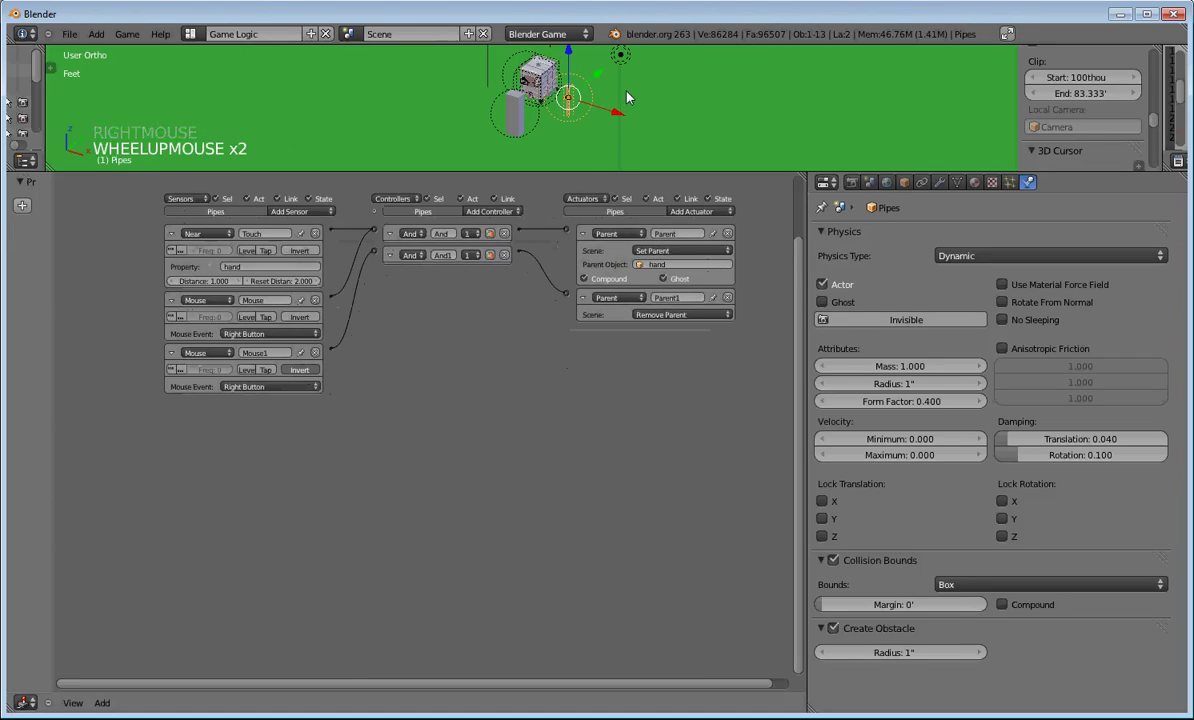
{"action": "scroll", "coordinate": [627, 97], "scroll_direction": "up", "scroll_amount": 7}
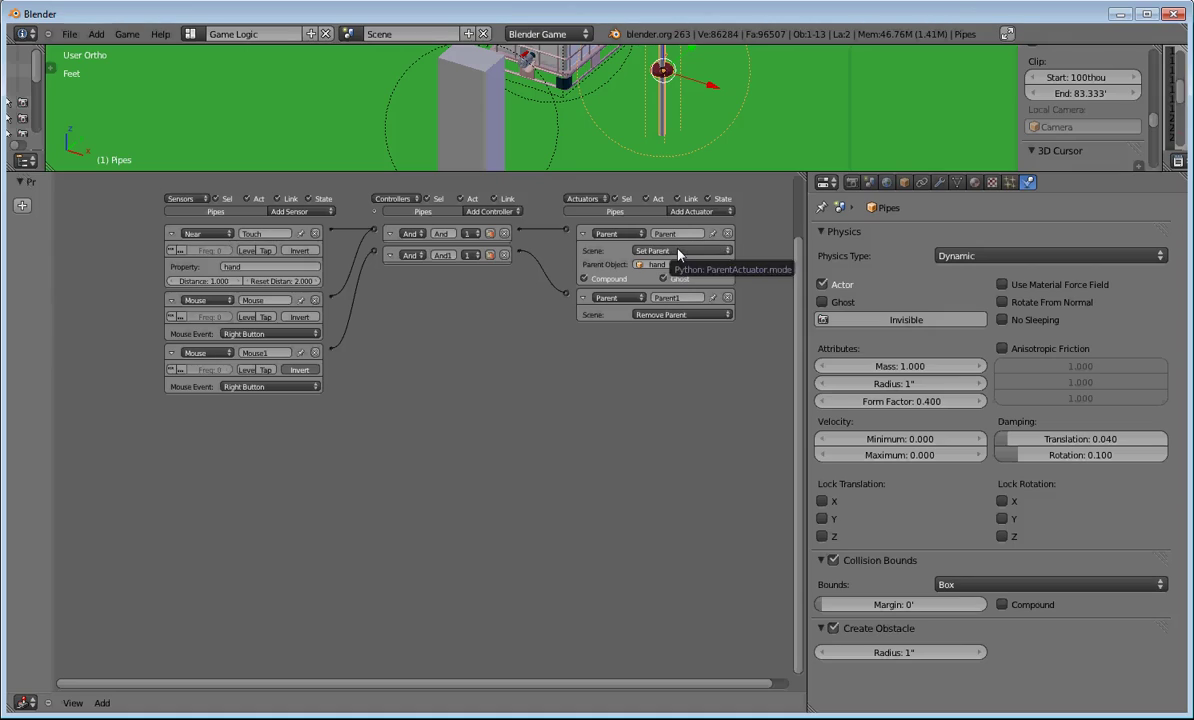
{"action": "scroll", "coordinate": [668, 143], "scroll_direction": "down", "scroll_amount": 3}
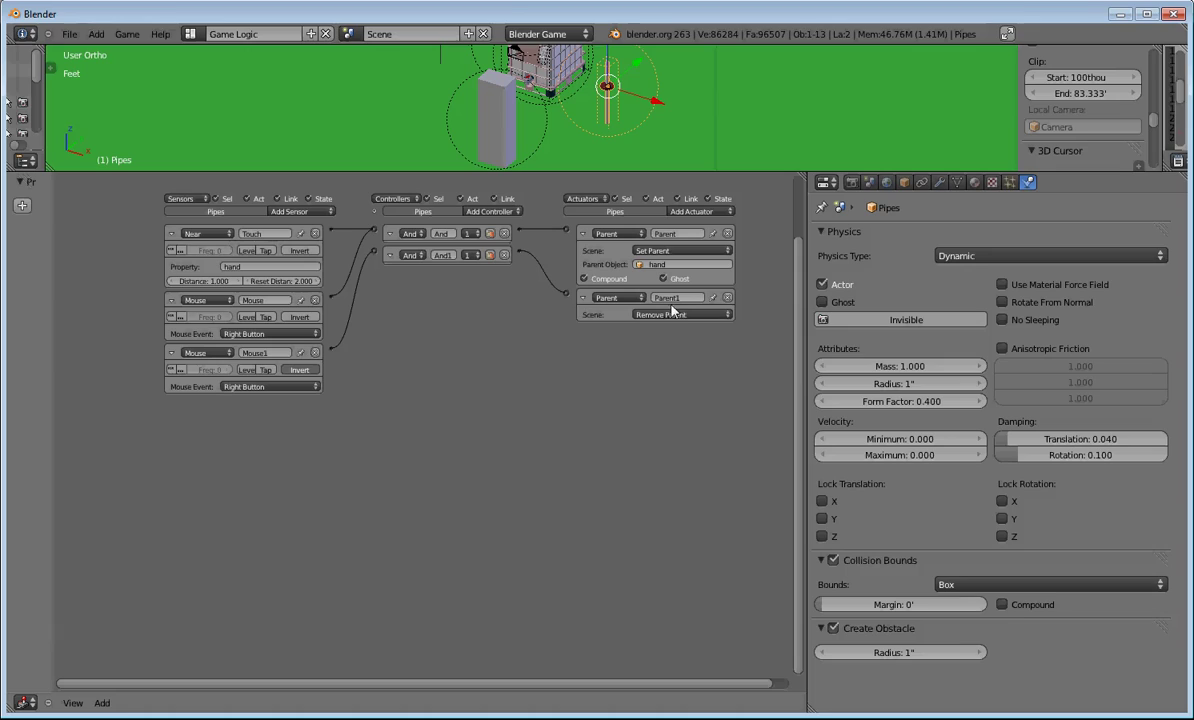
- Enlarge the 3D view over the Logic Editor and switch to the scene camera view (Numpad 0)
{"action": "scroll", "coordinate": [545, 163], "scroll_direction": "down", "scroll_amount": 4}
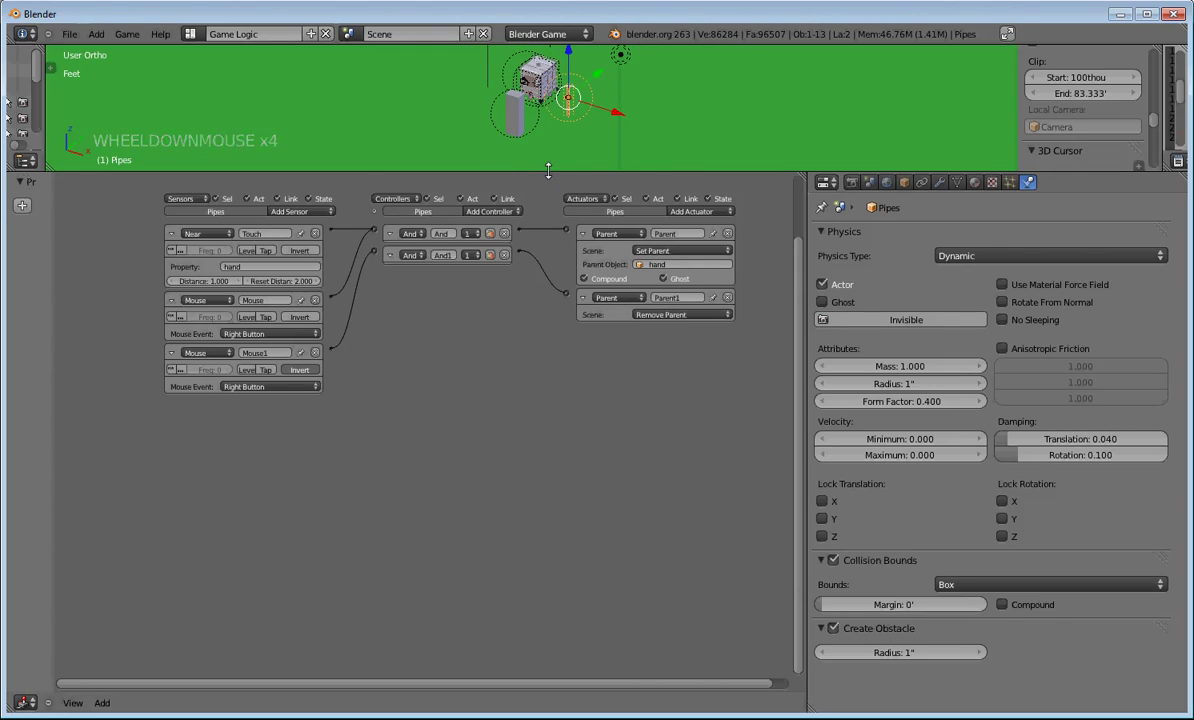
{"action": "left_click_drag", "start_coordinate": [547, 172], "coordinate": [520, 660]}
{"action": "scroll", "coordinate": [528, 555], "scroll_direction": "up", "scroll_amount": 10}
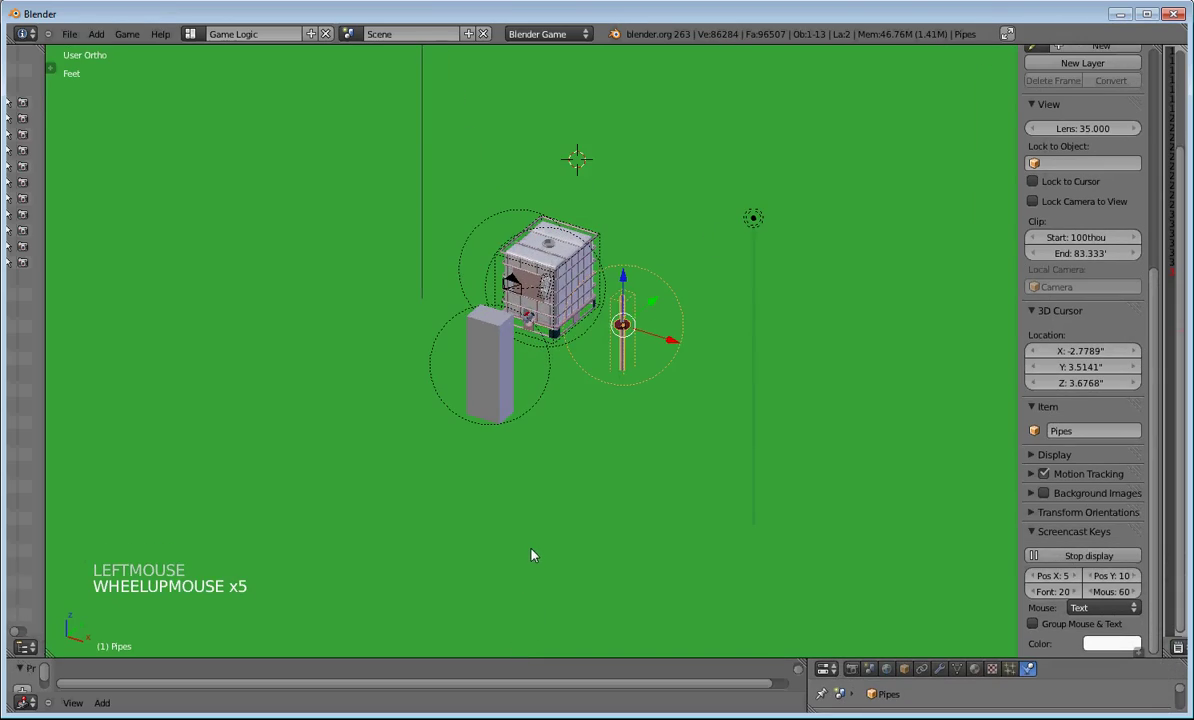
{"action": "key", "text": "KP_0"}
{"action": "scroll", "coordinate": [523, 540], "scroll_direction": "up", "scroll_amount": 2}
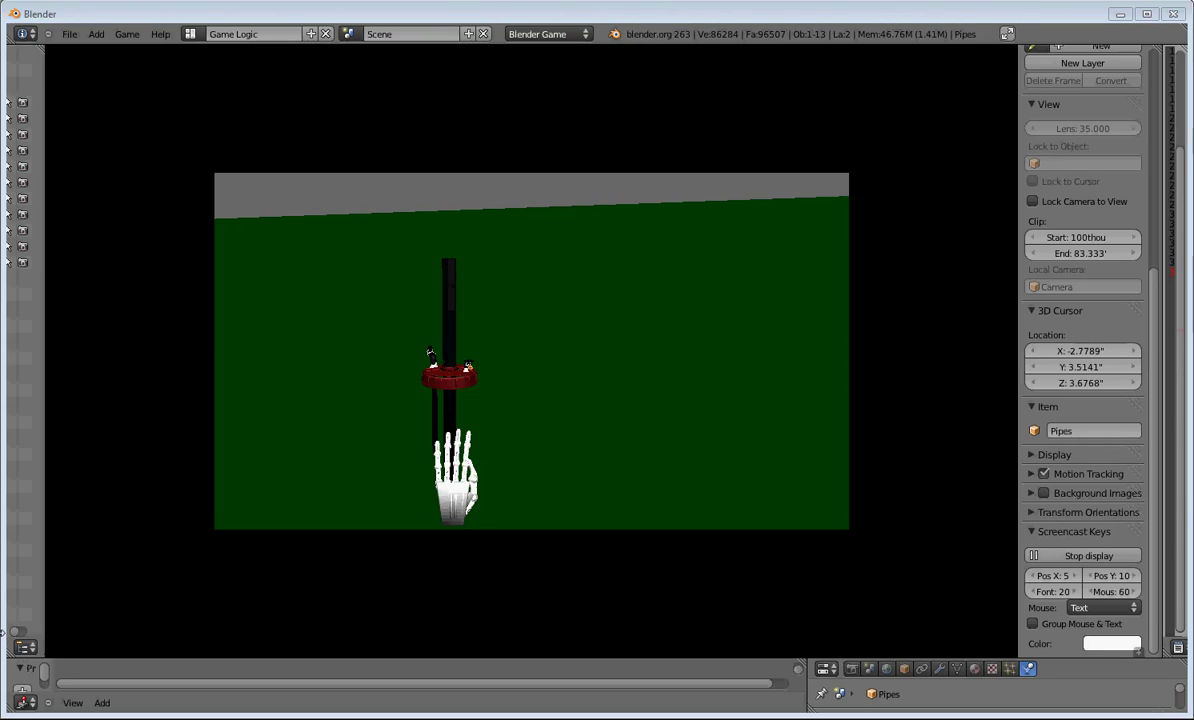
- Dismiss the stray desktop context menu while the game keeps running
{"action": "right_click", "coordinate": [2, 632]}
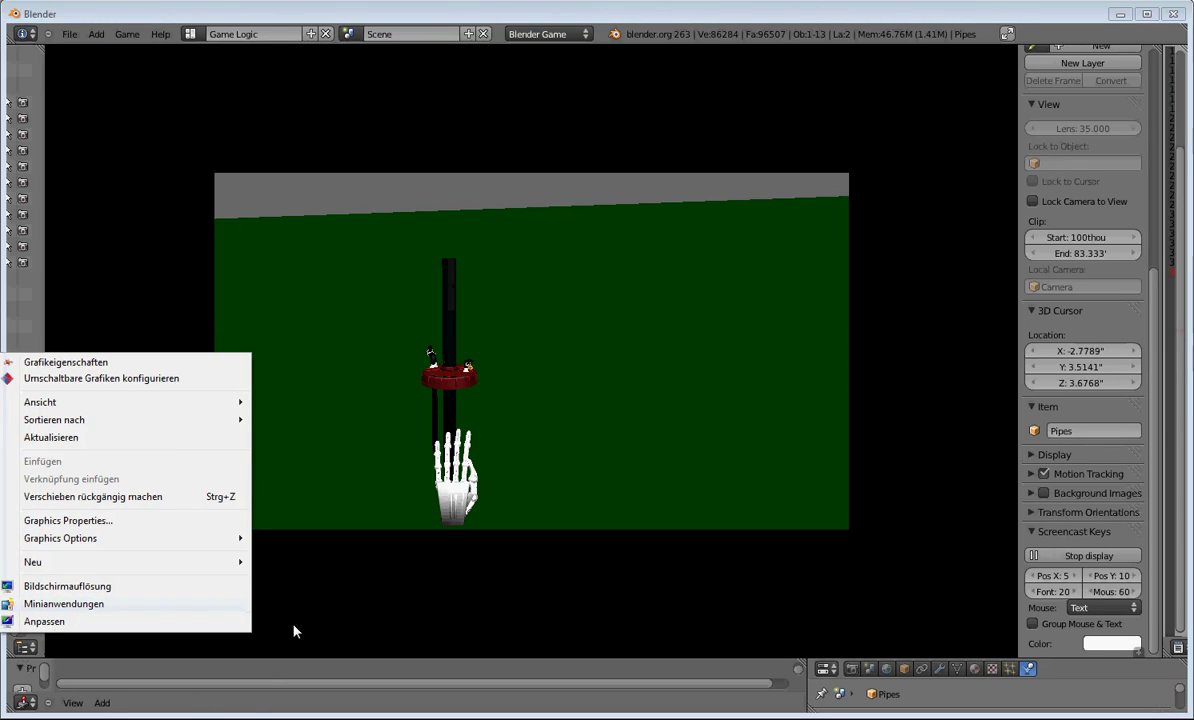
{"action": "left_click", "coordinate": [325, 648]}
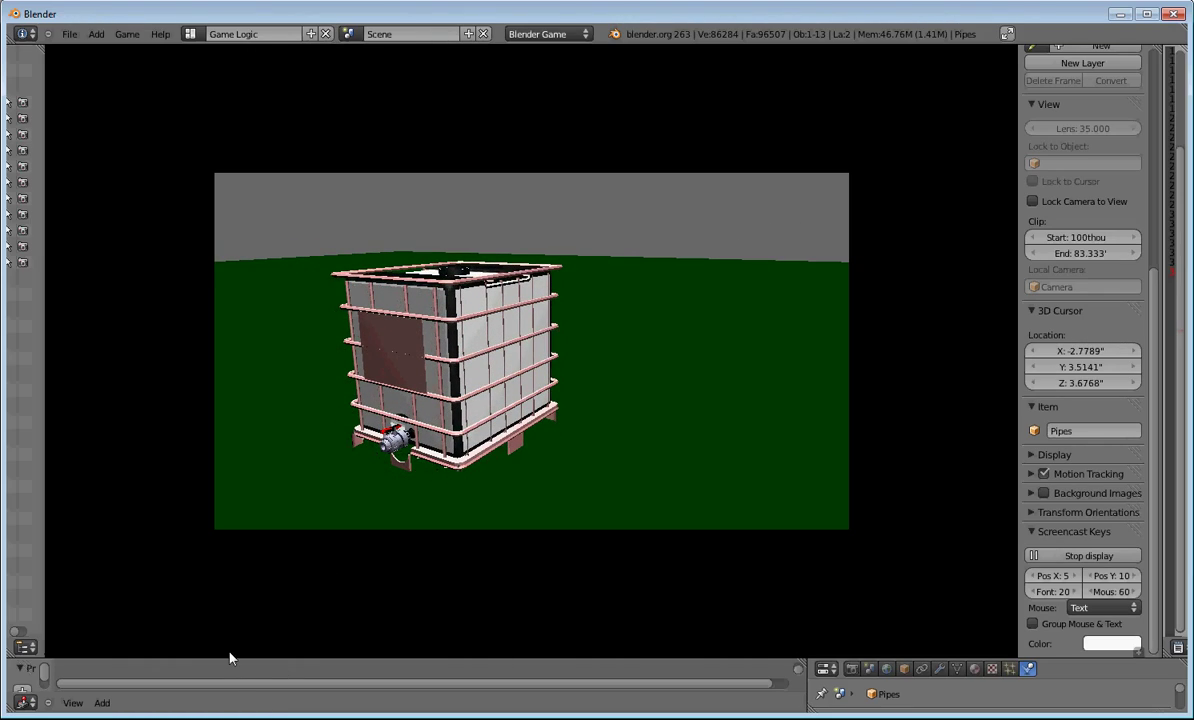
- Stop the game with Esc, expand the Logic Editor and centre the Pipes logic bricks
{"action": "key", "text": "Escape"}
{"action": "scroll", "coordinate": [340, 683], "scroll_direction": "down", "scroll_amount": 4}
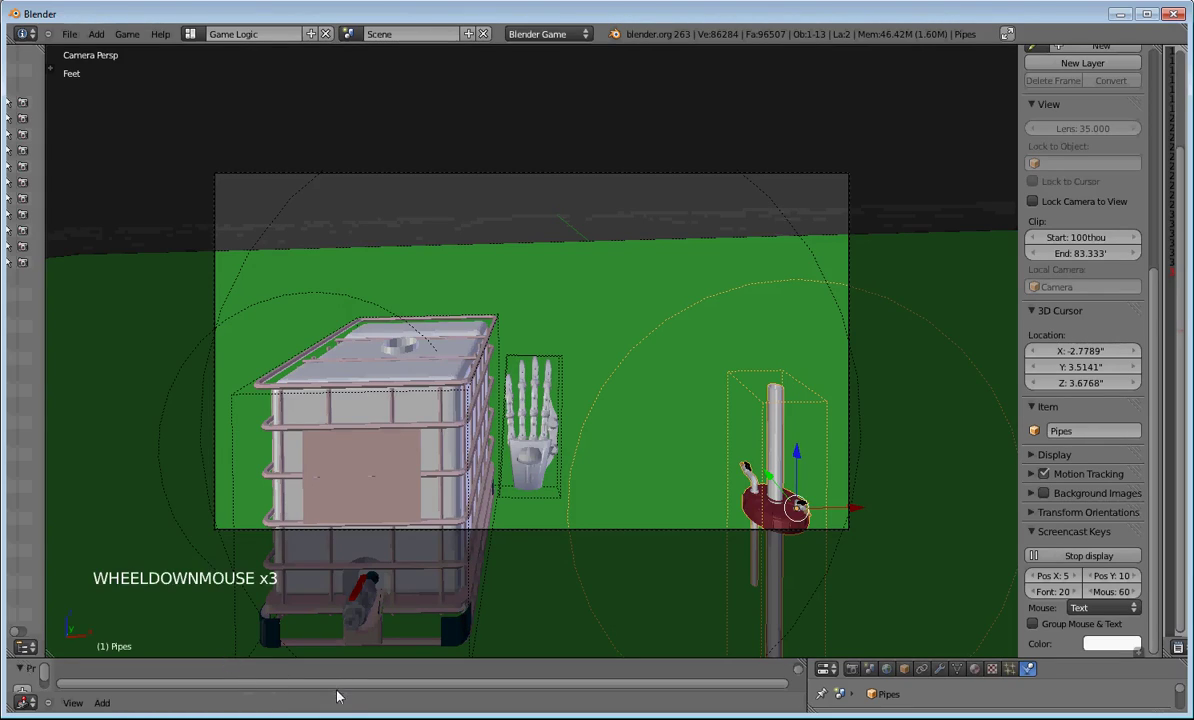
{"action": "left_click", "coordinate": [536, 650]}
{"action": "scroll", "coordinate": [536, 648], "scroll_direction": "down", "scroll_amount": 3}
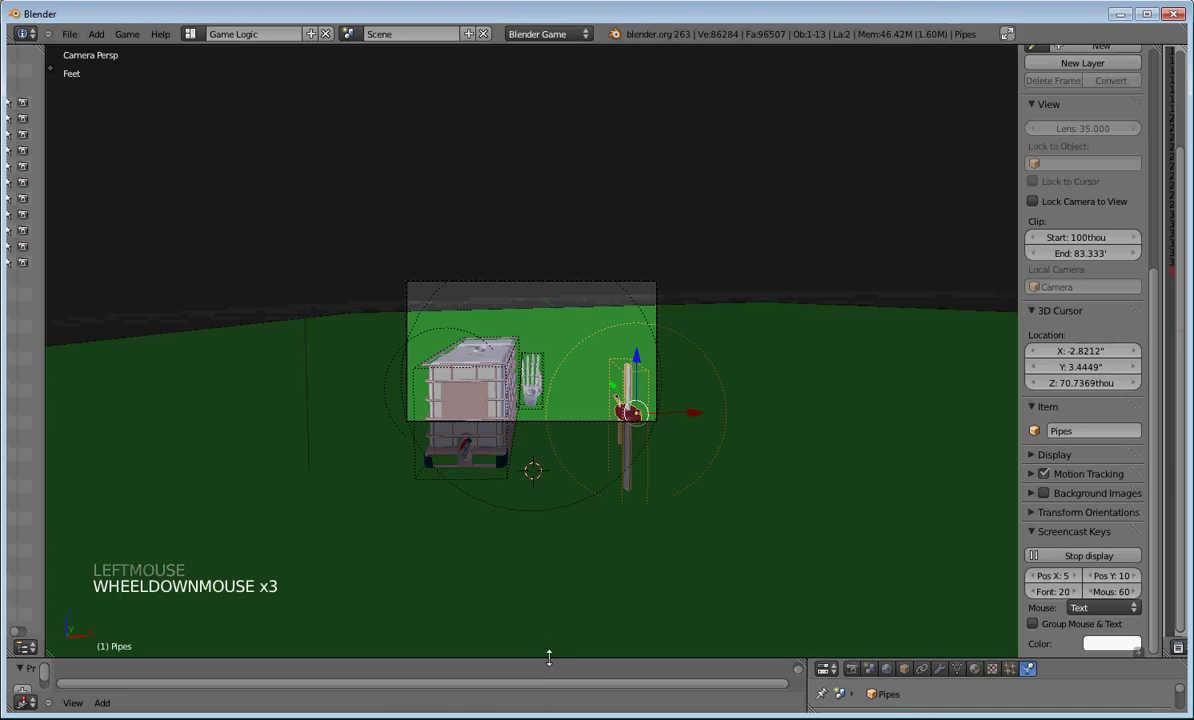
{"action": "left_click", "coordinate": [549, 658]}
{"action": "left_click_drag", "start_coordinate": [549, 658], "coordinate": [722, 140]}
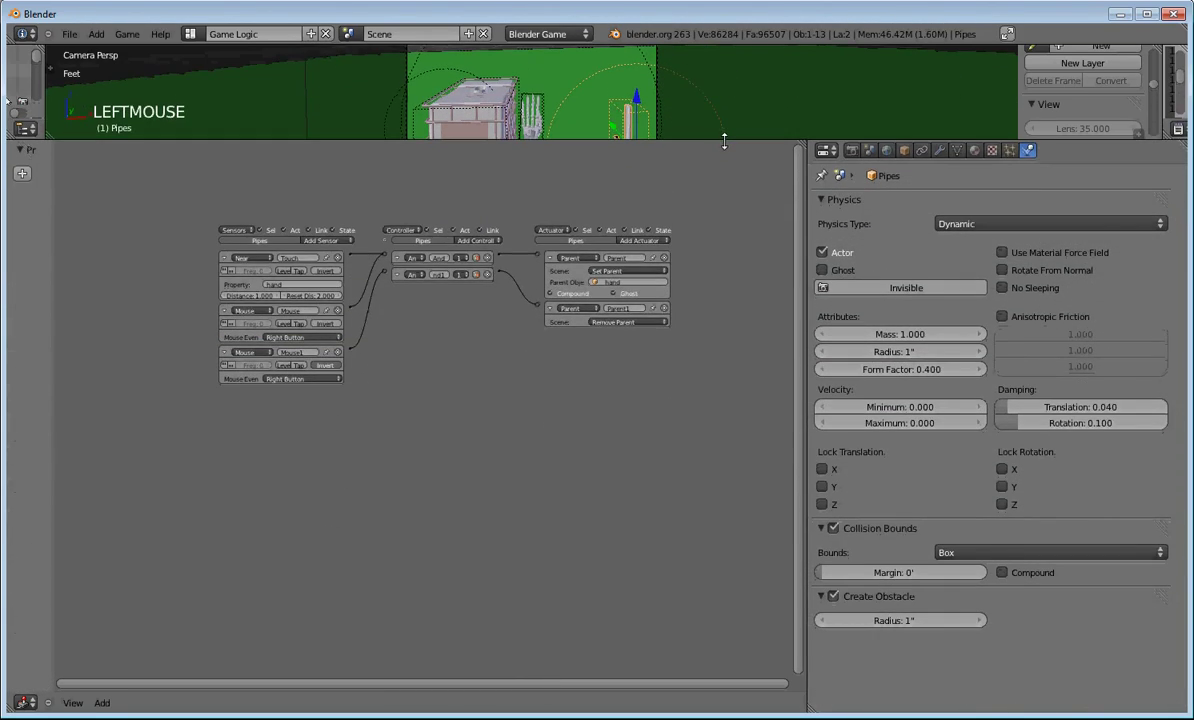
{"action": "scroll", "coordinate": [440, 368], "scroll_direction": "up", "scroll_amount": 4}
{"action": "middle_click_drag", "start_coordinate": [434, 355], "coordinate": [401, 484]}
- Restore the 3D view above, reselect Pipes and confirm its sensor type stays Near
{"action": "key", "text": "Caps_Lock"}
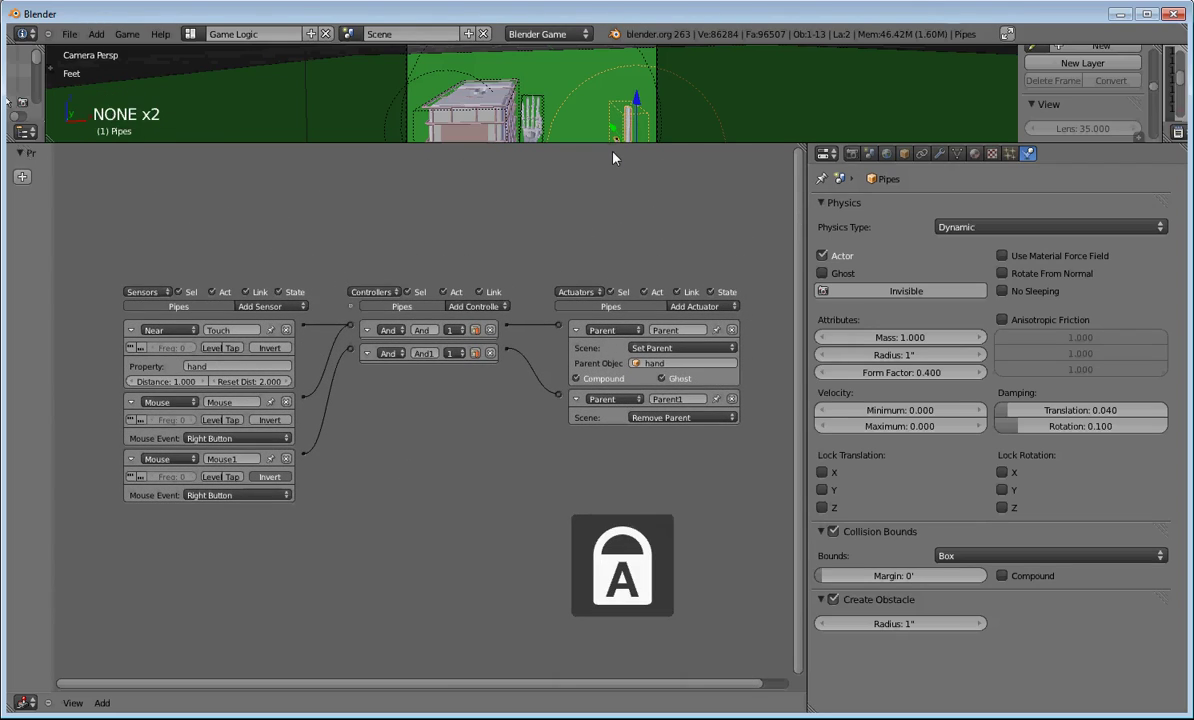
{"action": "left_click_drag", "start_coordinate": [614, 145], "coordinate": [589, 314]}
{"action": "scroll", "coordinate": [630, 276], "scroll_direction": "up", "scroll_amount": 3}
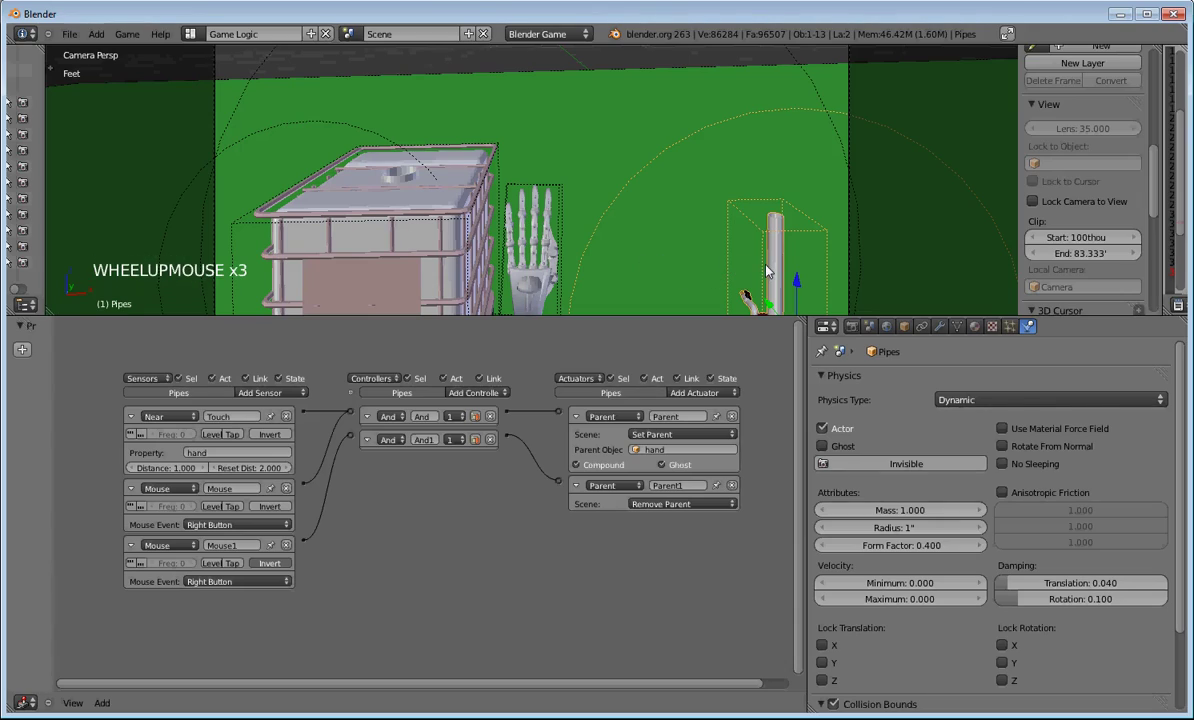
{"action": "right_click", "coordinate": [717, 252]}
{"action": "right_click", "coordinate": [779, 261]}
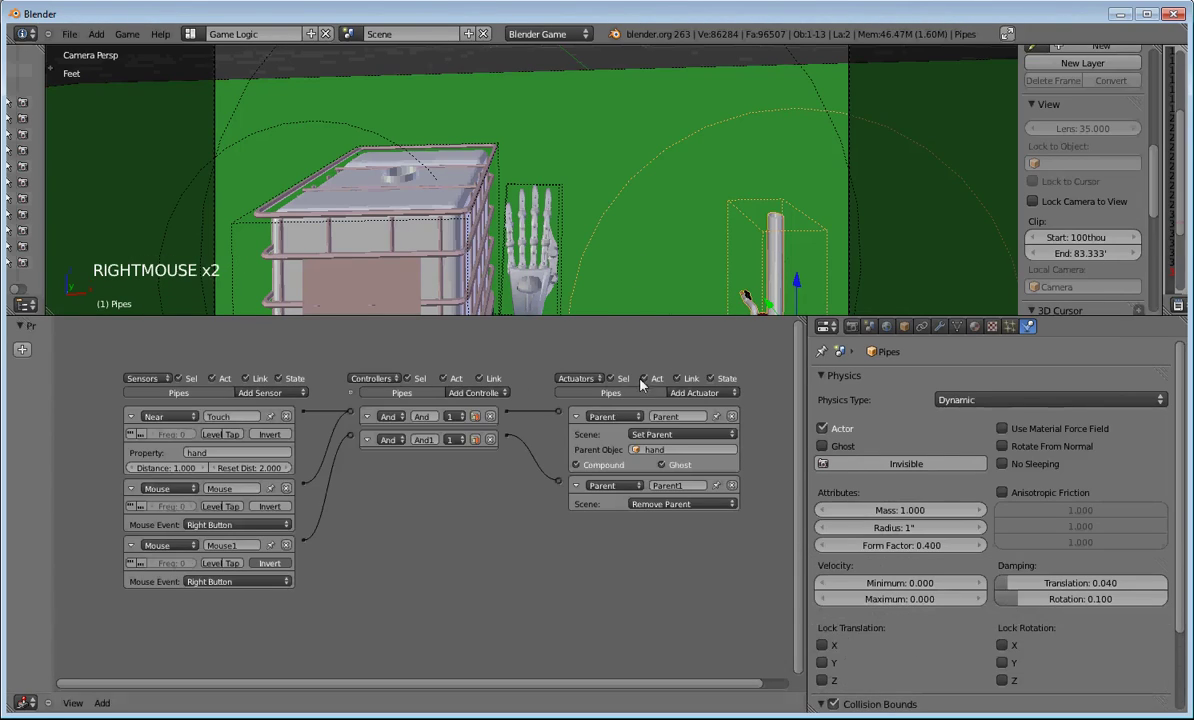
{"action": "left_click", "coordinate": [181, 416]}
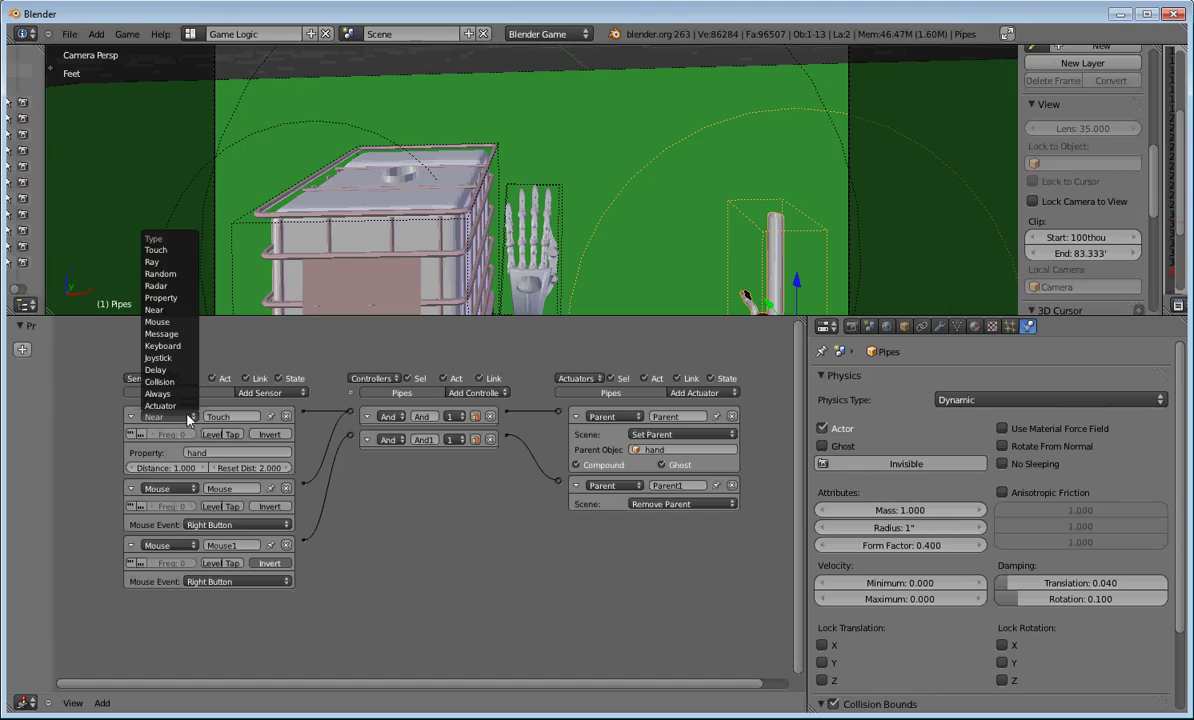
{"action": "left_click", "coordinate": [110, 410]}
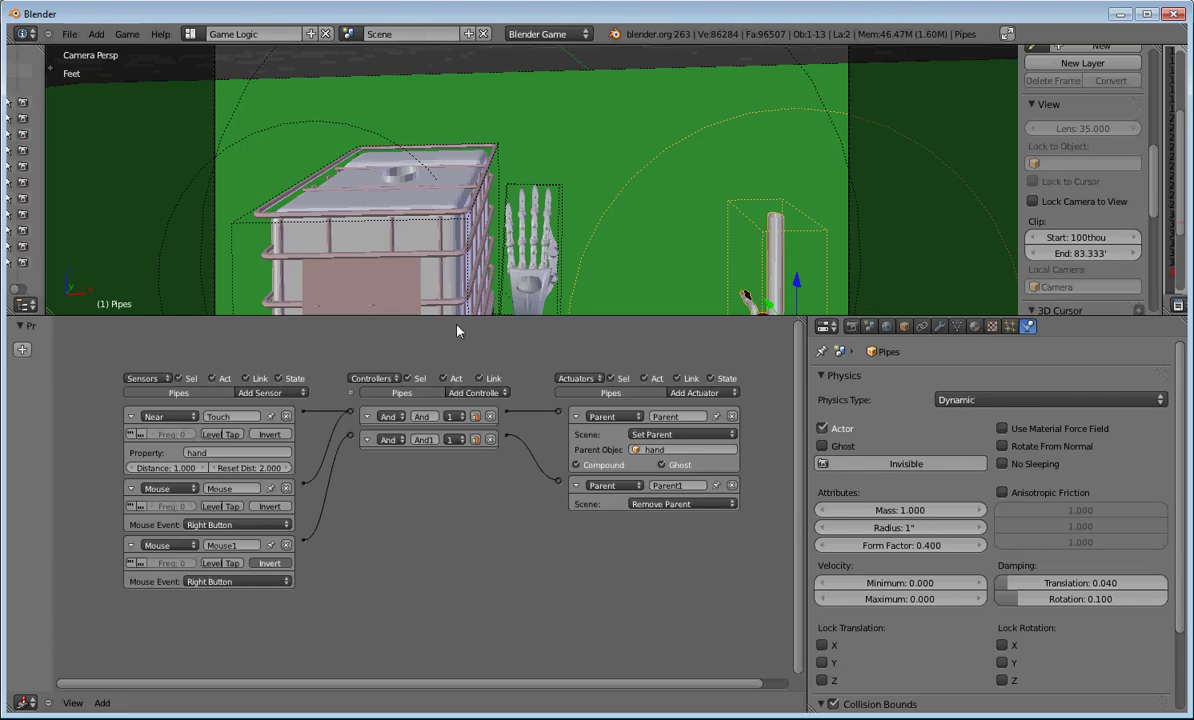
- Select the hand and read its sensors and controllers in the Logic Editor
{"action": "right_click", "coordinate": [520, 250]}
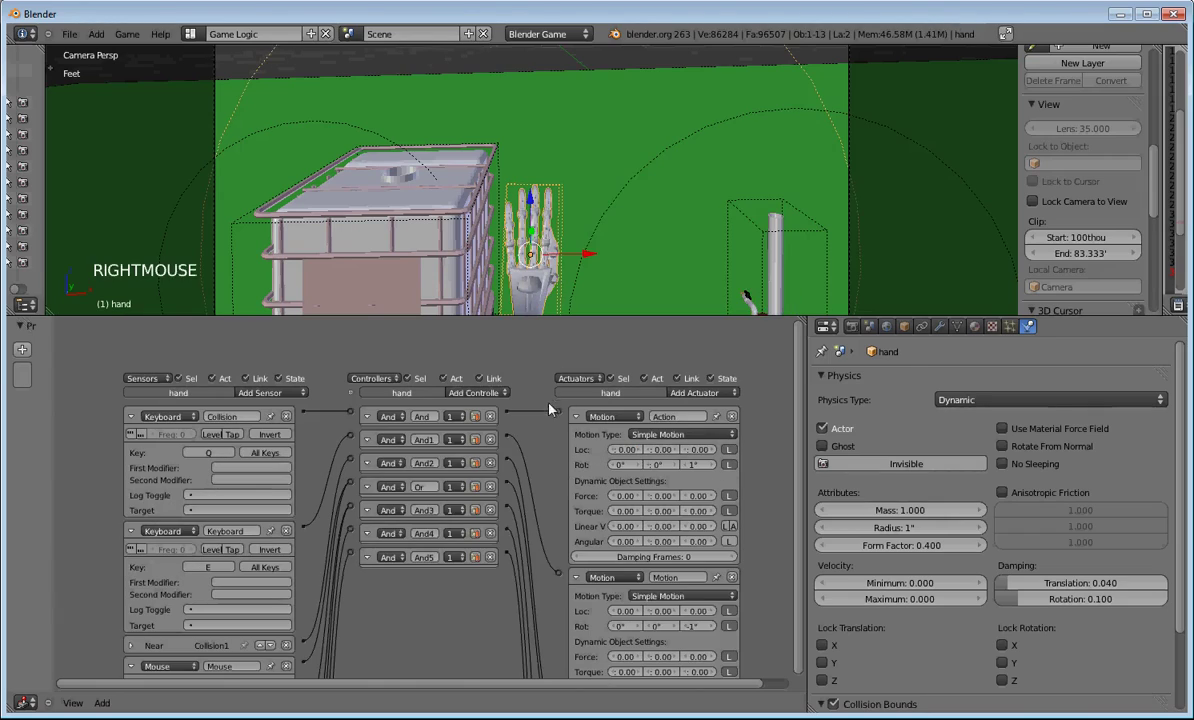
{"action": "scroll", "coordinate": [511, 380], "scroll_direction": "down", "scroll_amount": 3}
{"action": "middle_click_drag", "start_coordinate": [488, 525], "coordinate": [518, 470], "text": "shift"}
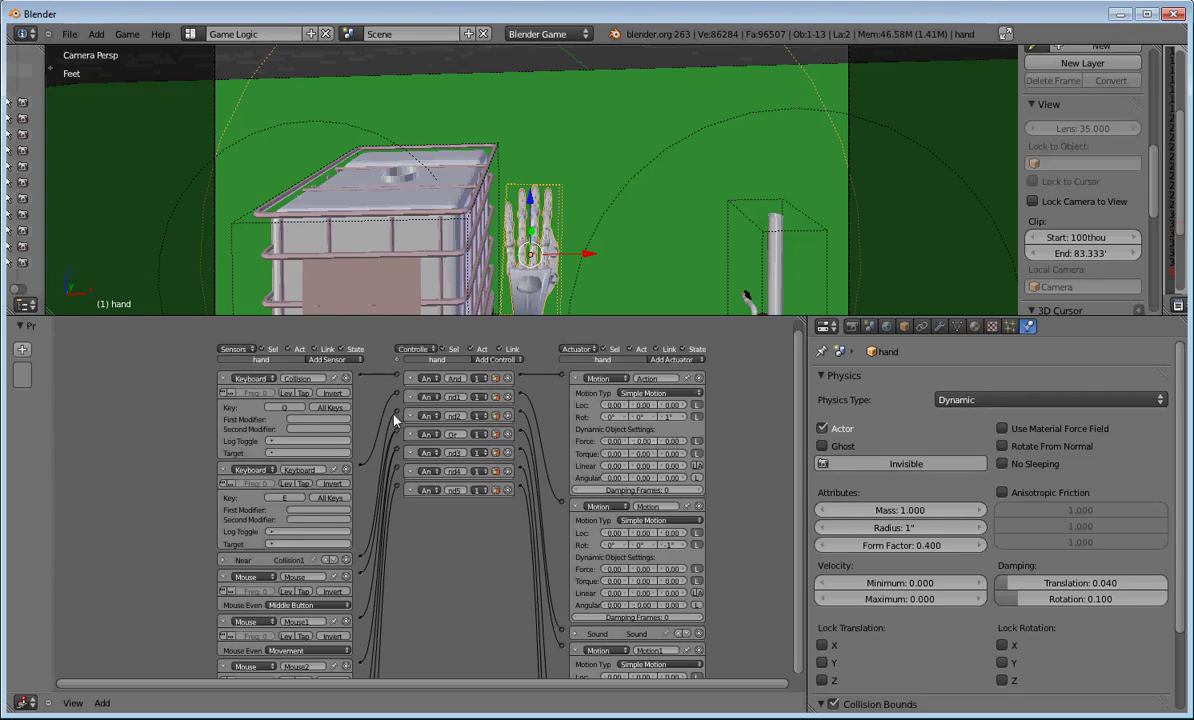
{"action": "scroll", "coordinate": [334, 483], "scroll_direction": "down", "scroll_amount": 3}
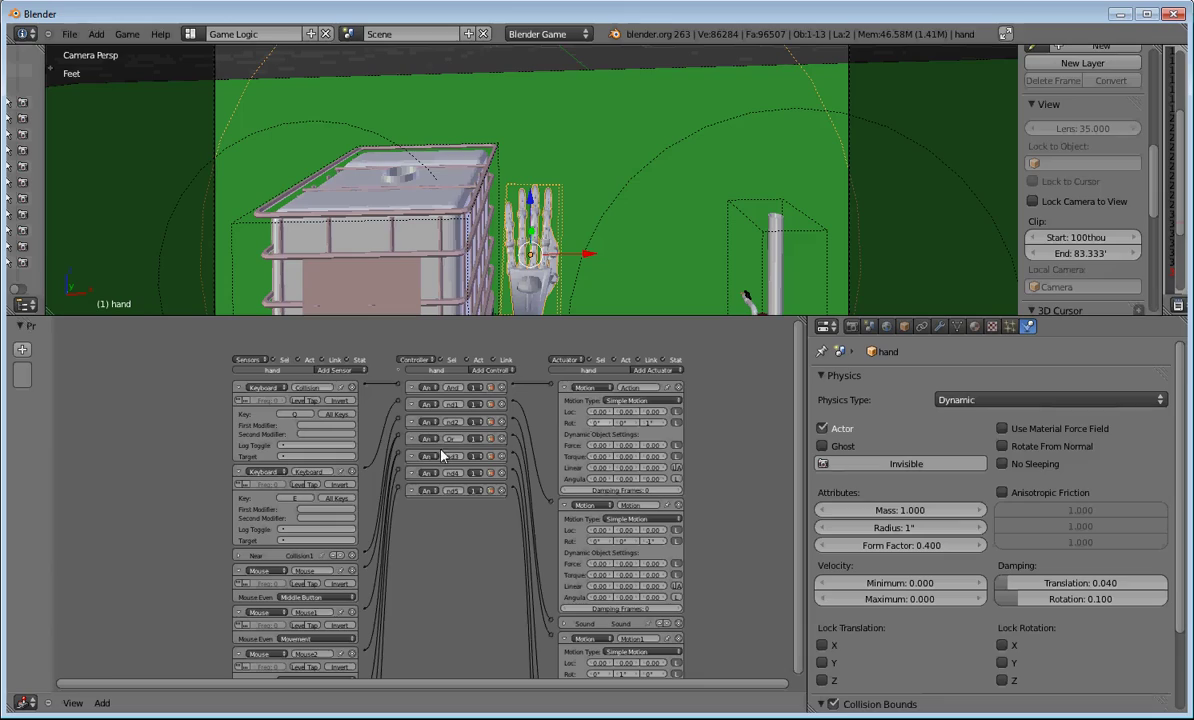
{"action": "scroll", "coordinate": [380, 580], "scroll_direction": "down", "scroll_amount": 2}
- Review the hand's lower motion actuators, then enlarge the 3D View above the logic
{"action": "middle_click_drag", "start_coordinate": [701, 628], "coordinate": [693, 437], "text": "shift"}
{"action": "scroll", "coordinate": [630, 458], "scroll_direction": "up", "scroll_amount": 5}
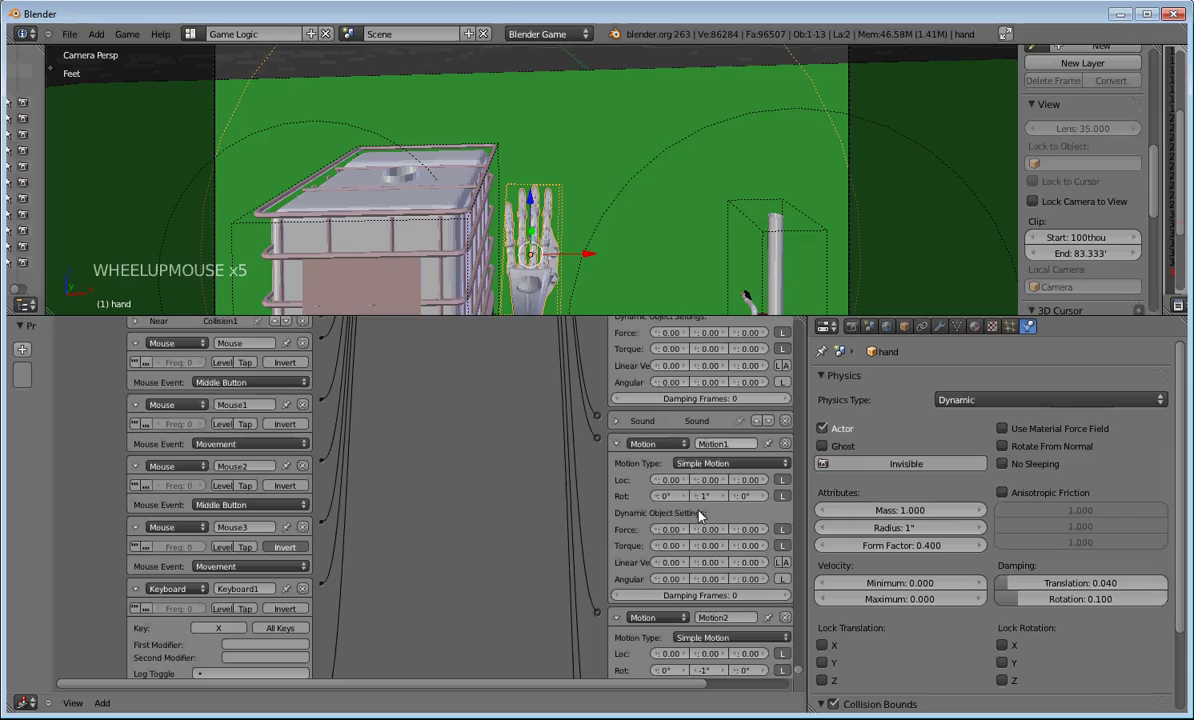
{"action": "scroll", "coordinate": [434, 482], "scroll_direction": "down", "scroll_amount": 5}
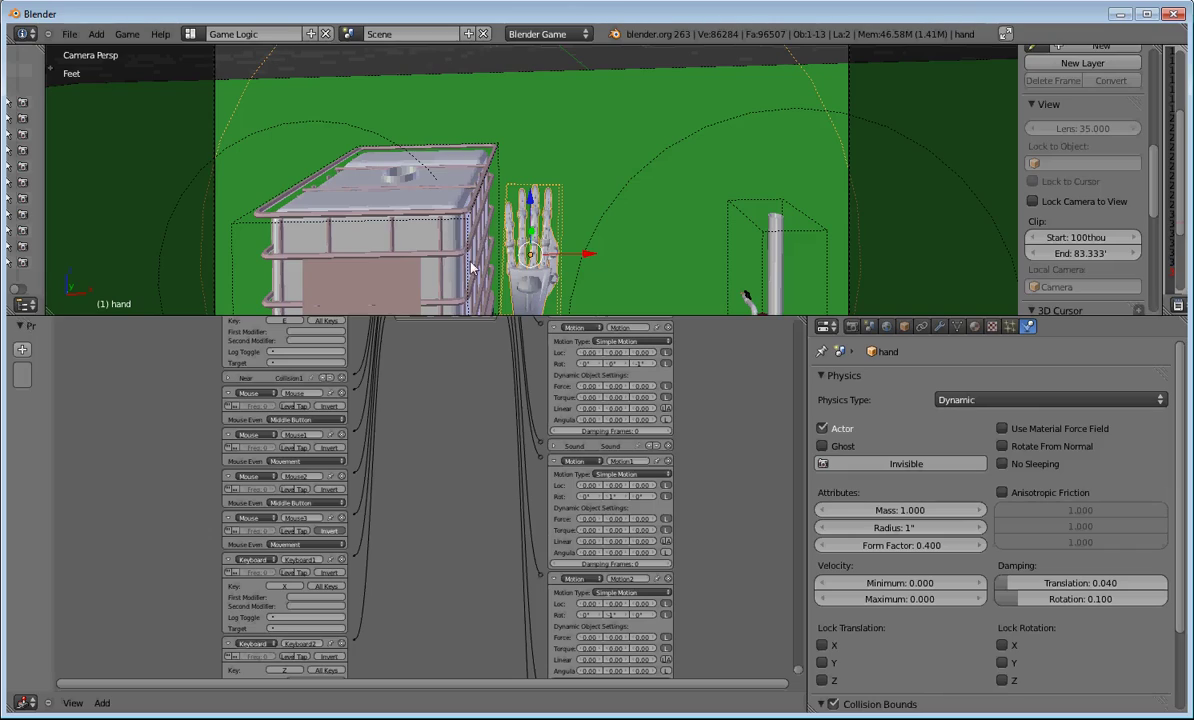
{"action": "scroll", "coordinate": [441, 552], "scroll_direction": "down", "scroll_amount": 2}
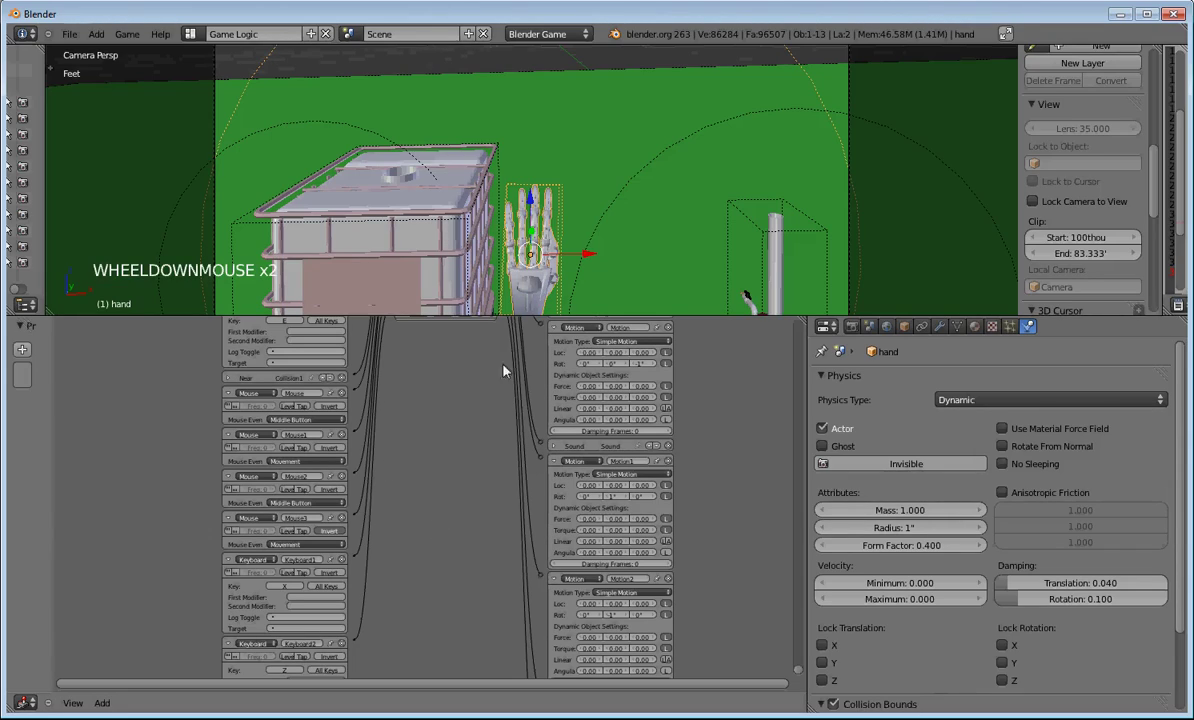
{"action": "left_click_drag", "start_coordinate": [458, 316], "coordinate": [459, 521]}
- Select the OpenTank object, then the ground plane
{"action": "right_click", "coordinate": [409, 364]}
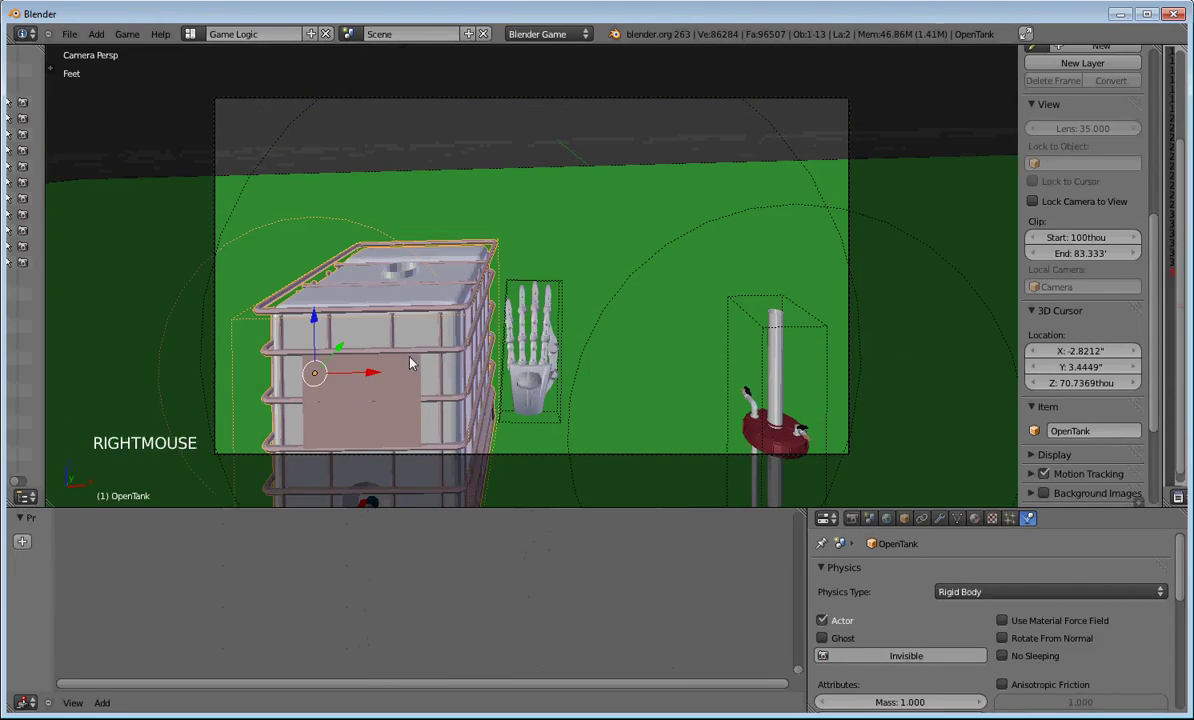
{"action": "scroll", "coordinate": [560, 557], "scroll_direction": "up", "scroll_amount": 2}
{"action": "scroll", "coordinate": [540, 520], "scroll_direction": "down", "scroll_amount": 4}
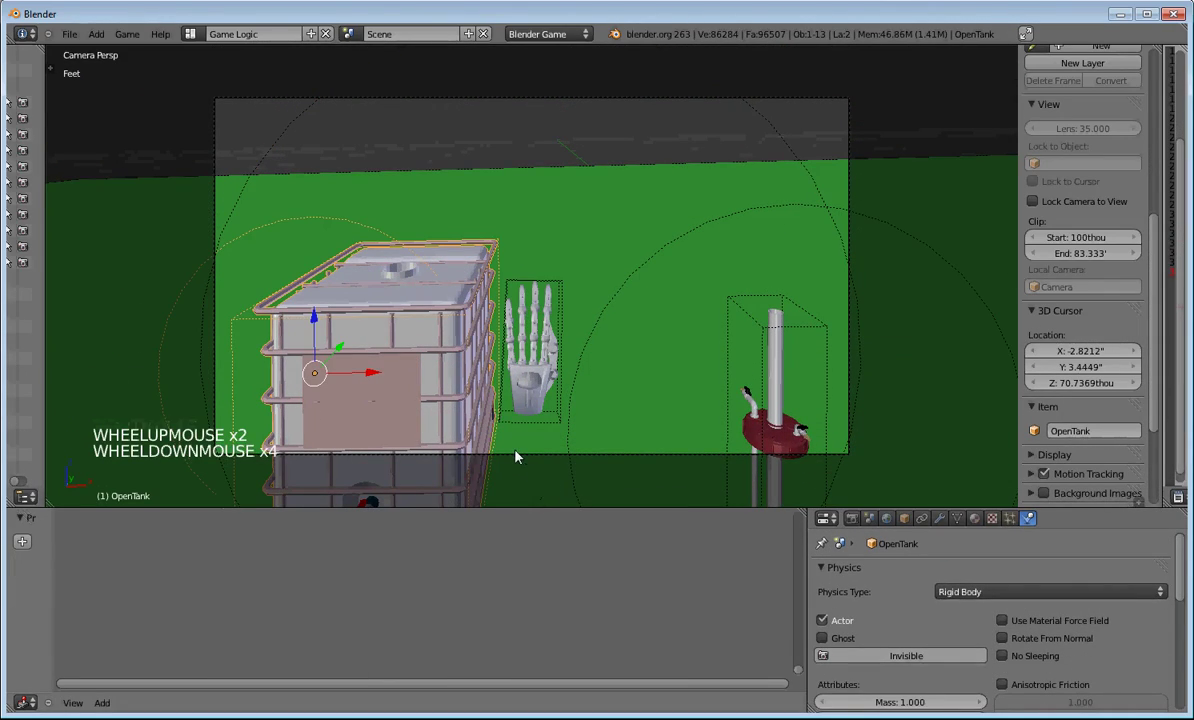
{"action": "right_click", "coordinate": [515, 456]}
{"action": "right_click", "coordinate": [519, 465]}
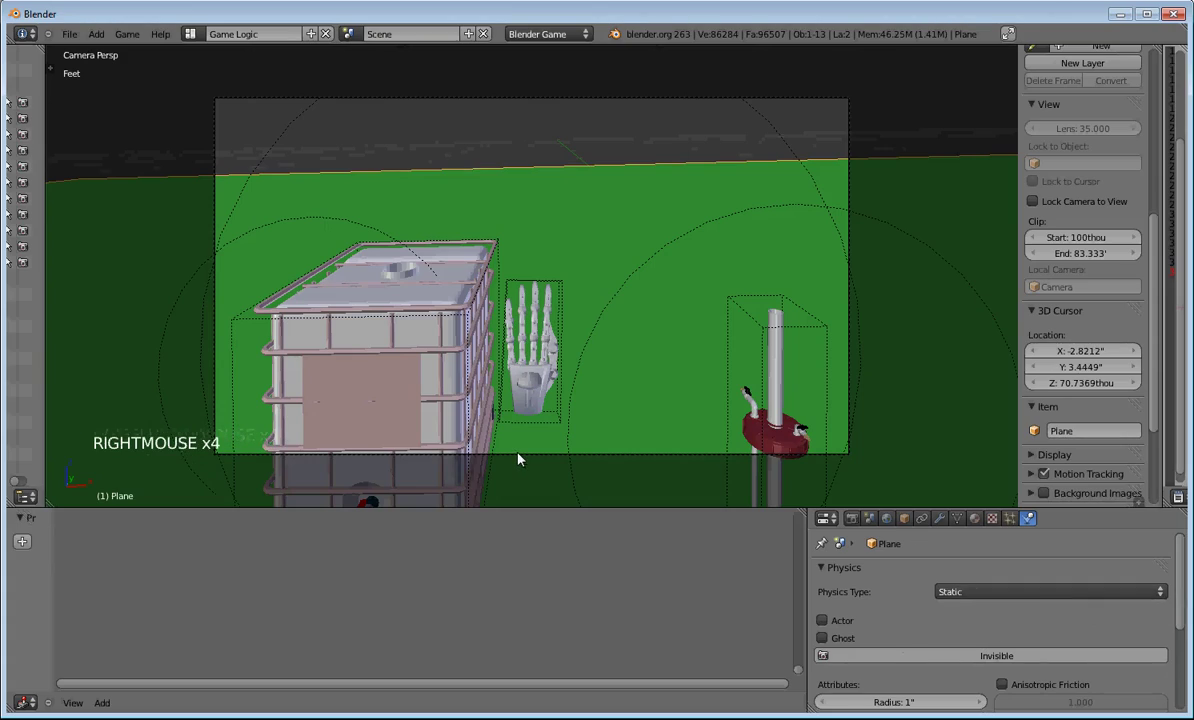
- Toggle all selection, reselect the ground plane, and give the logic area more room
{"action": "key", "text": "a"}
{"action": "key", "text": "a"}
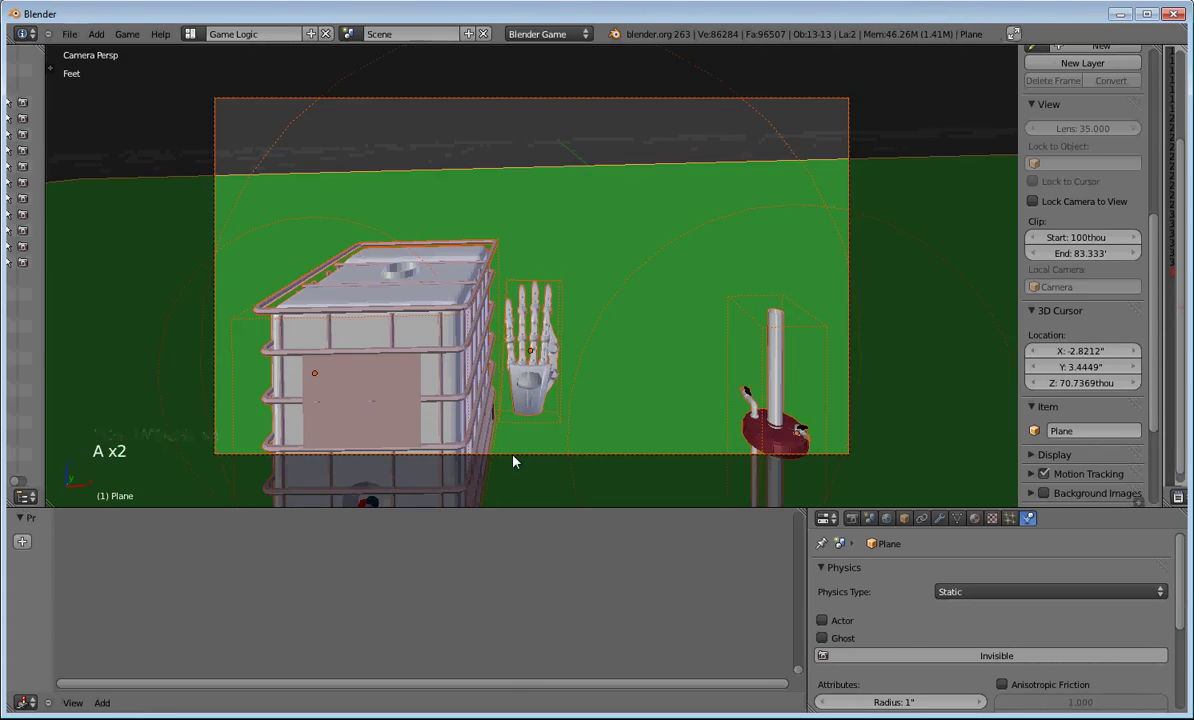
{"action": "right_click", "coordinate": [517, 460]}
{"action": "right_click", "coordinate": [500, 460]}
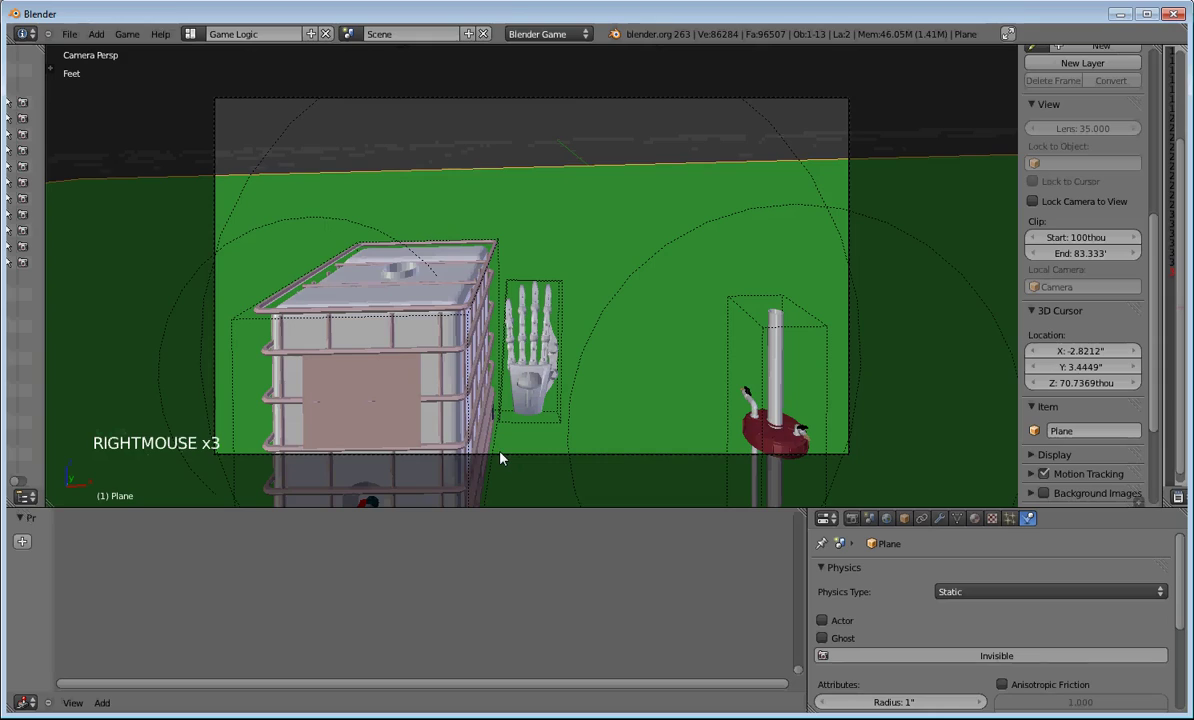
{"action": "right_click", "coordinate": [482, 570]}
{"action": "scroll", "coordinate": [480, 573], "scroll_direction": "down", "scroll_amount": 4}
{"action": "scroll", "coordinate": [480, 573], "scroll_direction": "up", "scroll_amount": 8}
{"action": "scroll", "coordinate": [485, 570], "scroll_direction": "up", "scroll_amount": 11}
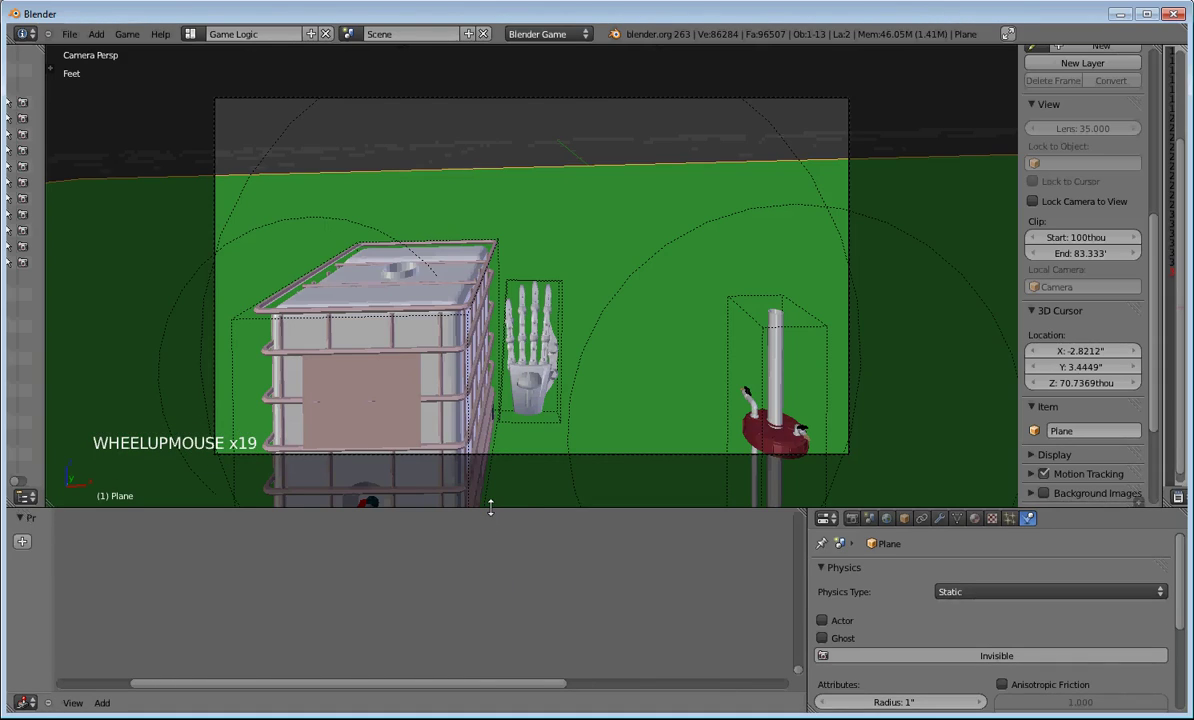
{"action": "left_click_drag", "start_coordinate": [490, 507], "coordinate": [540, 460]}
- Set the 3D cursor, switch to front view, and orbit into an angled User Ortho view
{"action": "left_click", "coordinate": [606, 374]}
{"action": "scroll", "coordinate": [557, 373], "scroll_direction": "down", "scroll_amount": 5}
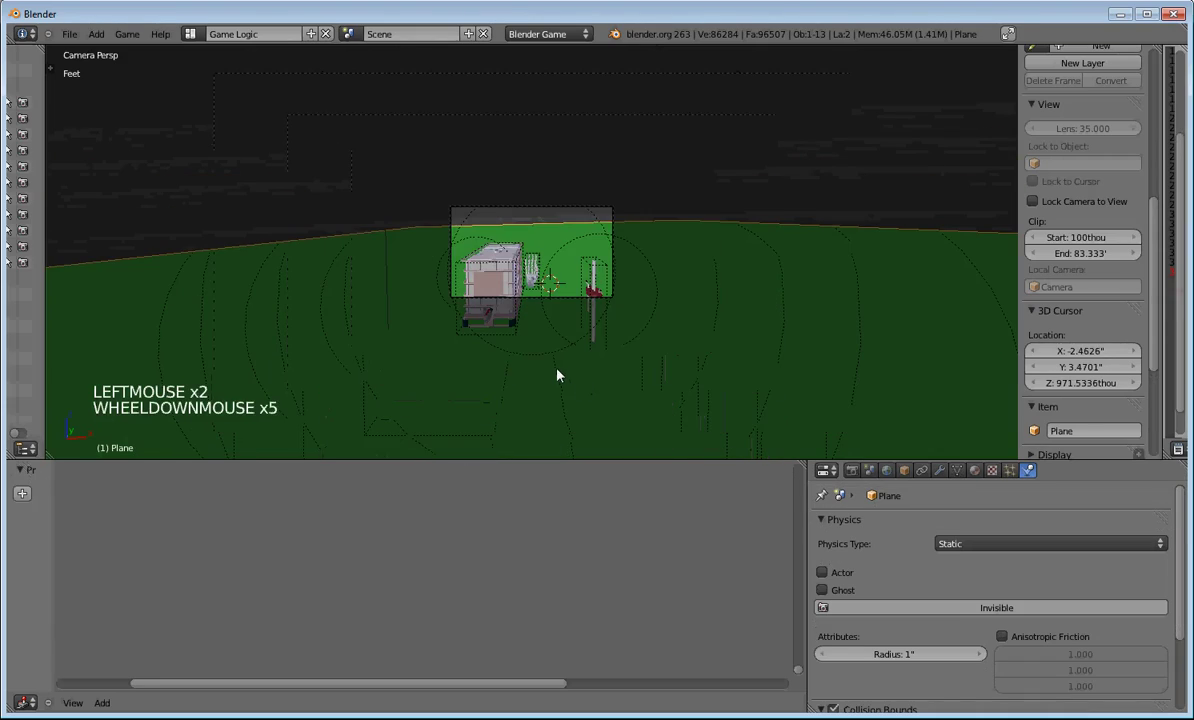
{"action": "scroll", "coordinate": [552, 389], "scroll_direction": "up", "scroll_amount": 2}
{"action": "key", "text": "KP_1"}
{"action": "middle_click_drag", "start_coordinate": [660, 284], "coordinate": [428, 100]}
- Select the Camera object to check its Static physics type
{"action": "right_click", "coordinate": [428, 100]}
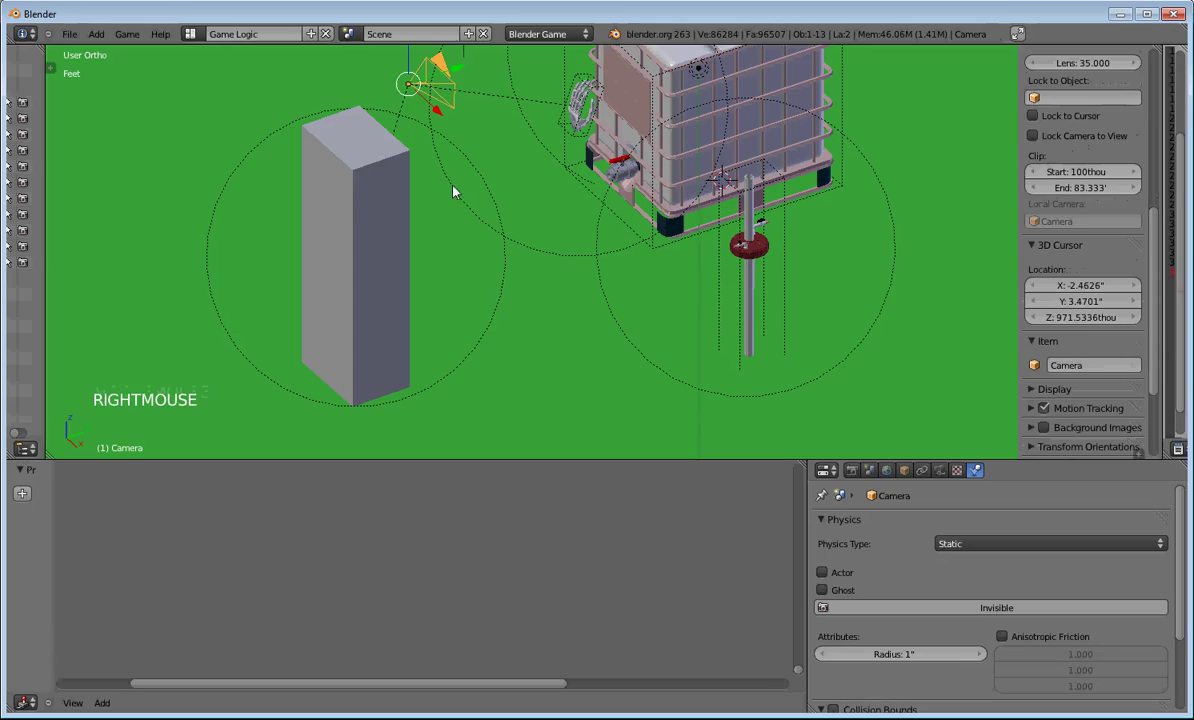
{"action": "scroll", "coordinate": [444, 505], "scroll_direction": "up", "scroll_amount": 3}
{"action": "scroll", "coordinate": [460, 500], "scroll_direction": "down", "scroll_amount": 6}
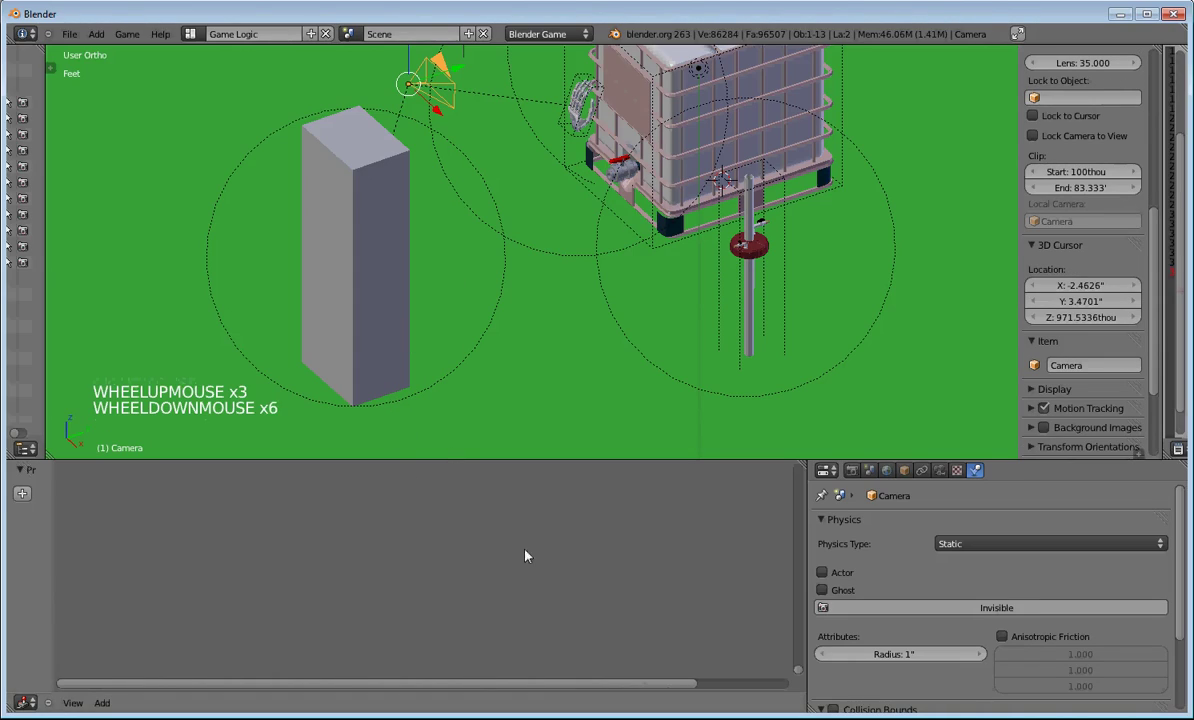
{"action": "scroll", "coordinate": [570, 575], "scroll_direction": "up", "scroll_amount": 4}
{"action": "scroll", "coordinate": [593, 584], "scroll_direction": "up", "scroll_amount": 7}
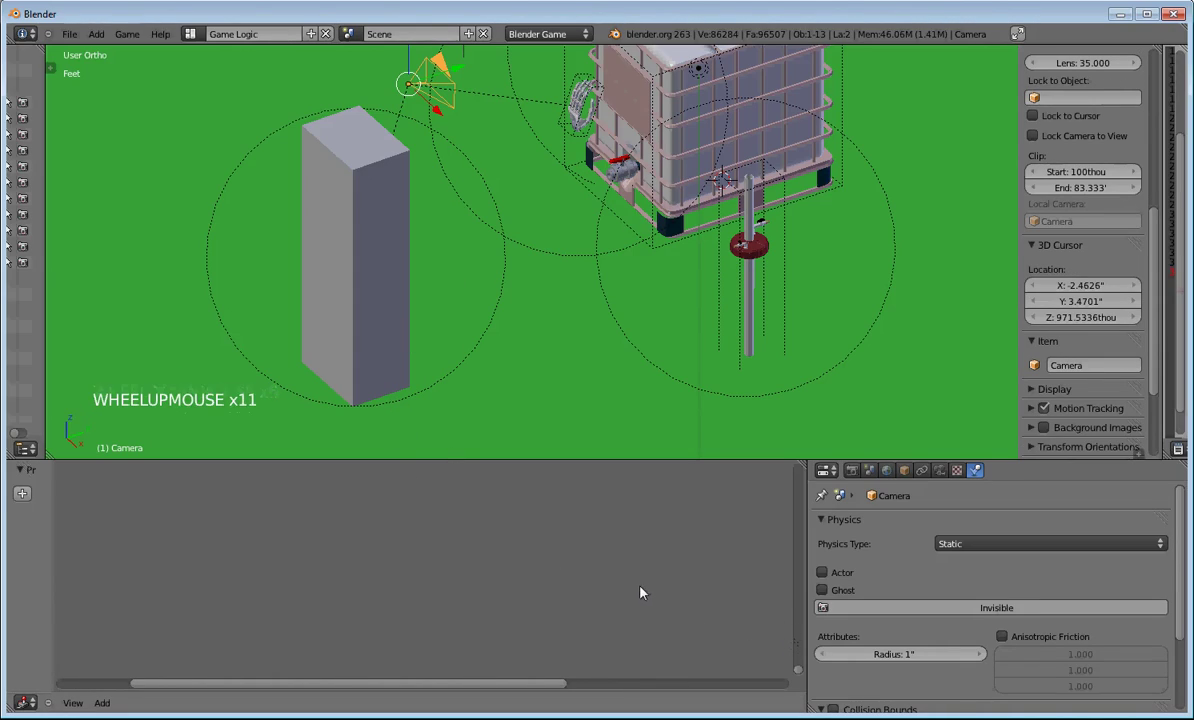
{"action": "middle_click_drag", "start_coordinate": [642, 592], "coordinate": [631, 551], "text": "shift"}
{"action": "middle_click_drag", "start_coordinate": [506, 533], "coordinate": [540, 590], "text": "shift"}
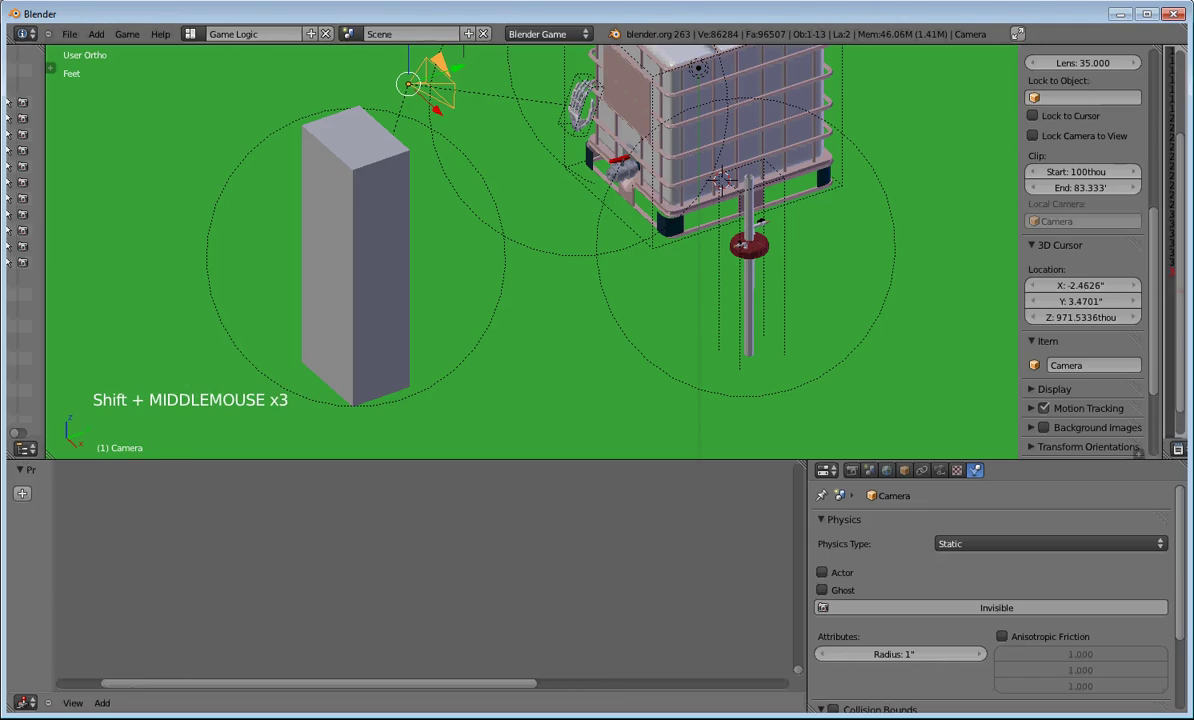
- Select the tall Player box and enlarge the logic area
{"action": "right_click", "coordinate": [576, 116]}
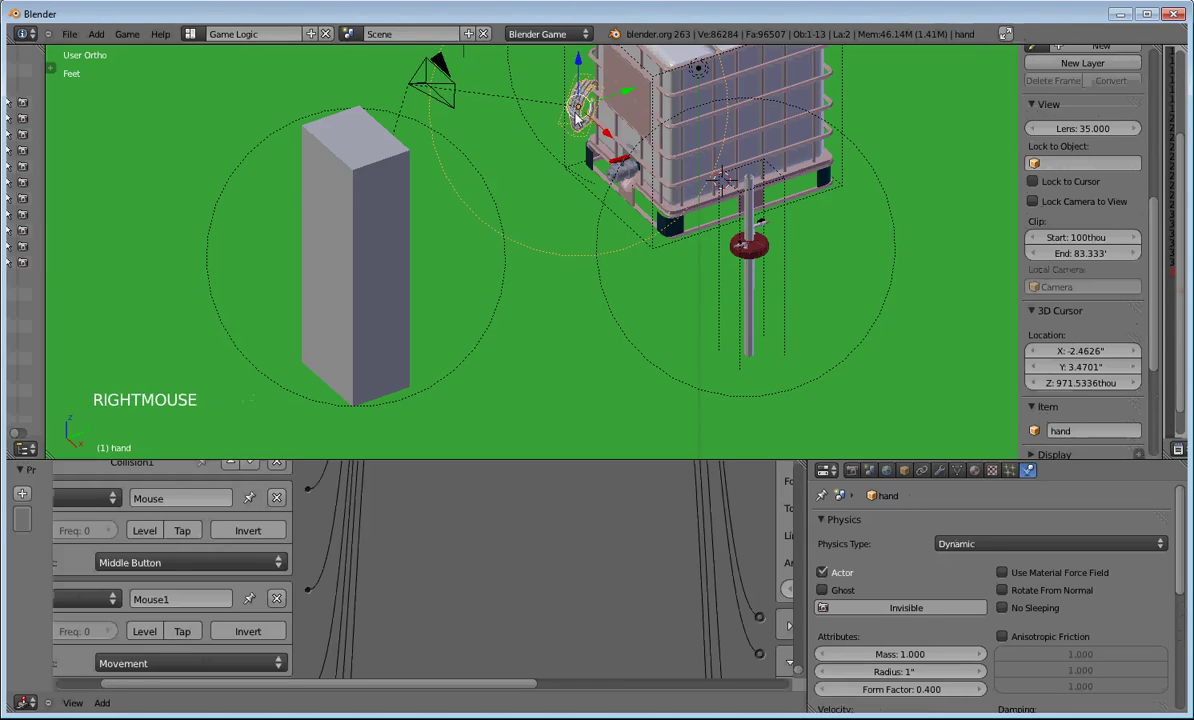
{"action": "scroll", "coordinate": [520, 545], "scroll_direction": "down", "scroll_amount": 11}
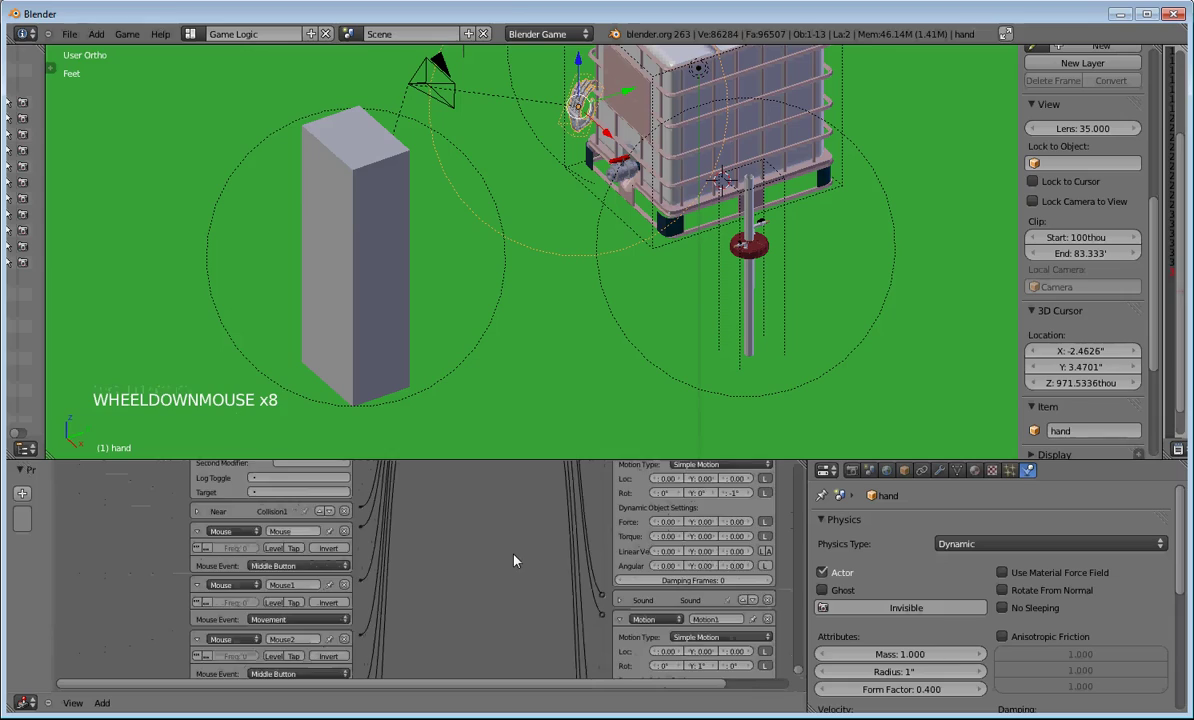
{"action": "scroll", "coordinate": [511, 575], "scroll_direction": "down", "scroll_amount": 6}
{"action": "right_click", "coordinate": [368, 277]}
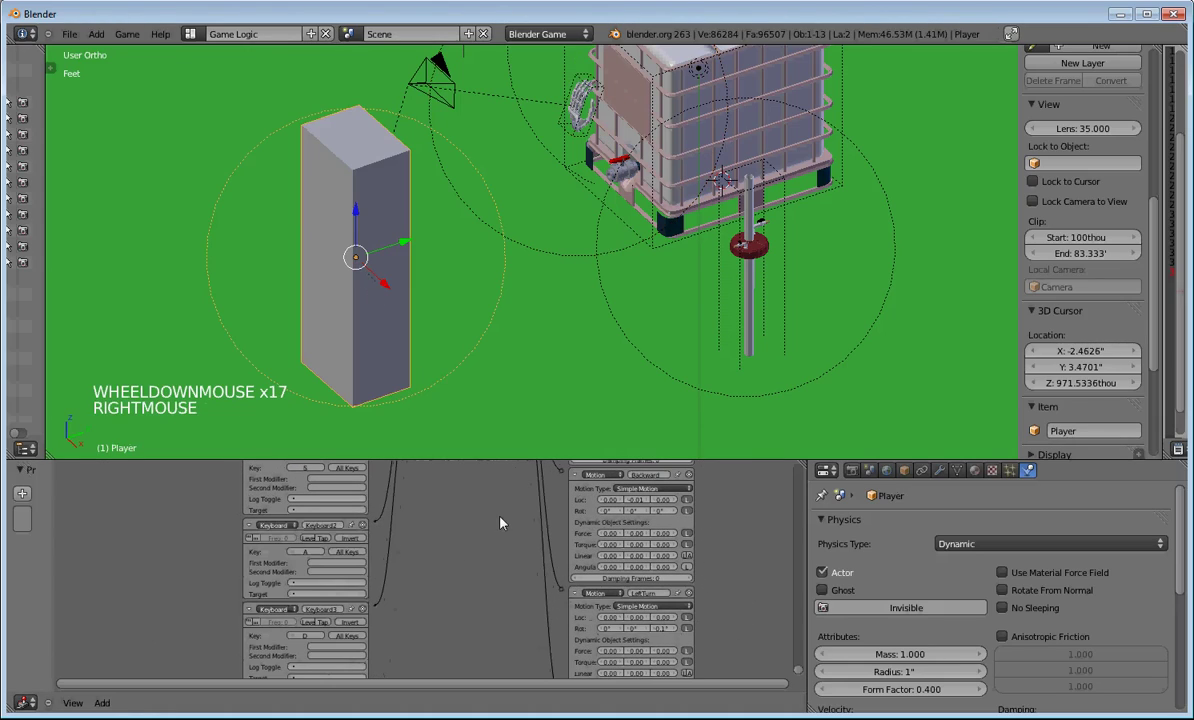
{"action": "left_click_drag", "start_coordinate": [494, 463], "coordinate": [494, 339]}
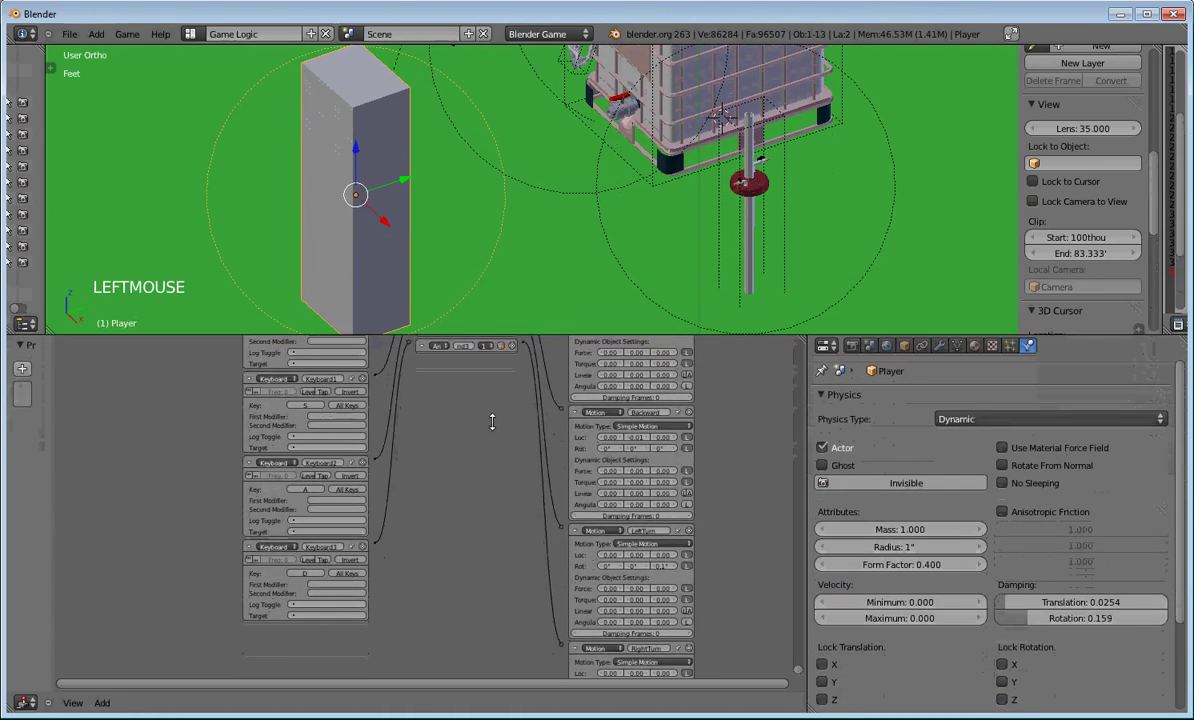
- Read the Player's W, S, A, D keyboard sensors and Forward, Backward, LeftTurn actuators
{"action": "scroll", "coordinate": [461, 477], "scroll_direction": "down", "scroll_amount": 2}
{"action": "middle_click_drag", "start_coordinate": [461, 477], "coordinate": [424, 554]}
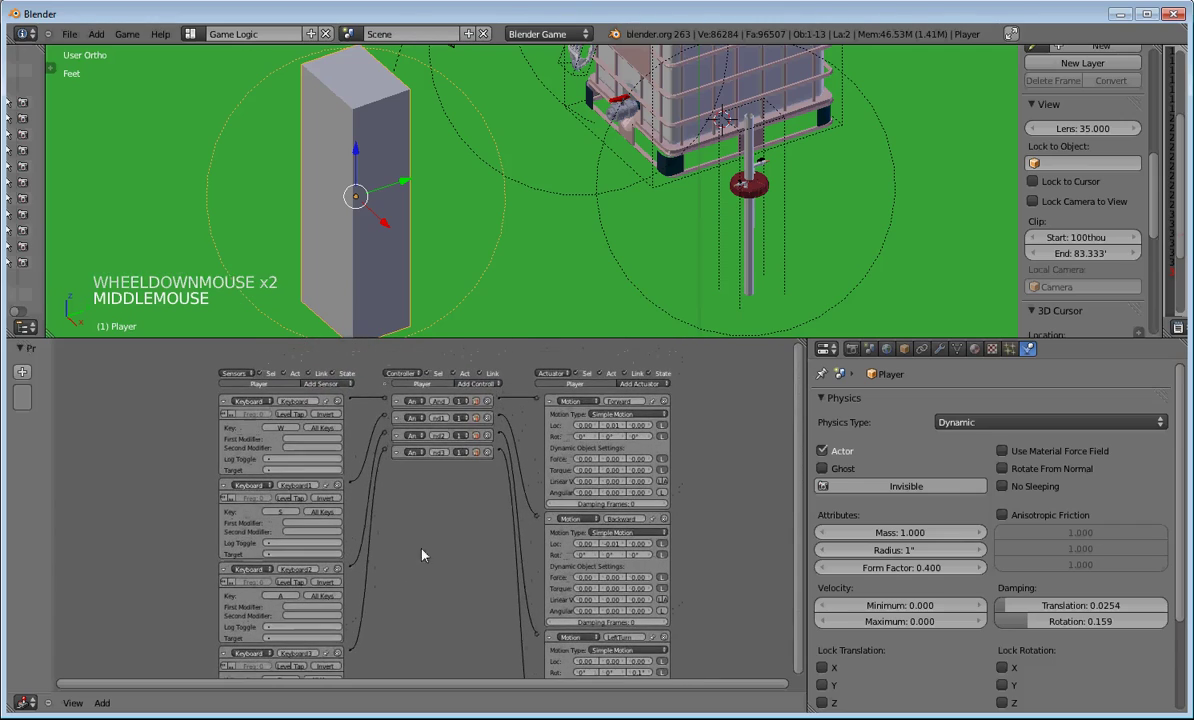
{"action": "scroll", "coordinate": [388, 523], "scroll_direction": "up", "scroll_amount": 2}
{"action": "scroll", "coordinate": [388, 523], "scroll_direction": "up", "scroll_amount": 2}
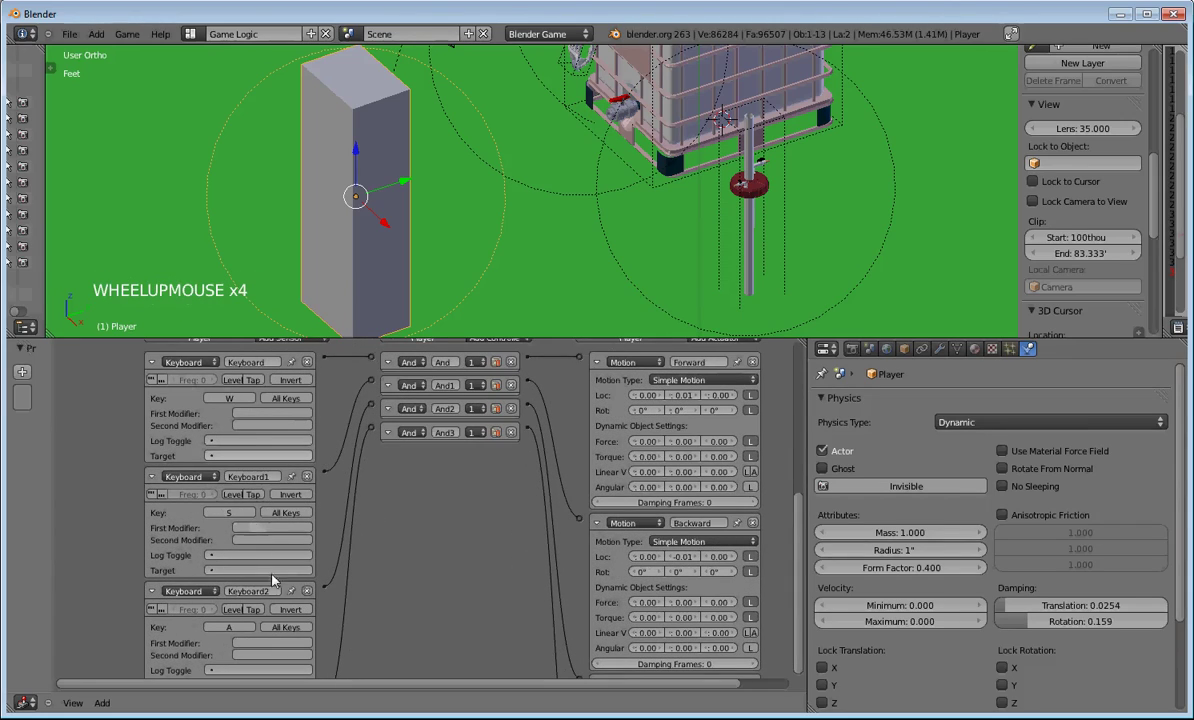
{"action": "middle_click_drag", "start_coordinate": [355, 613], "coordinate": [510, 569]}
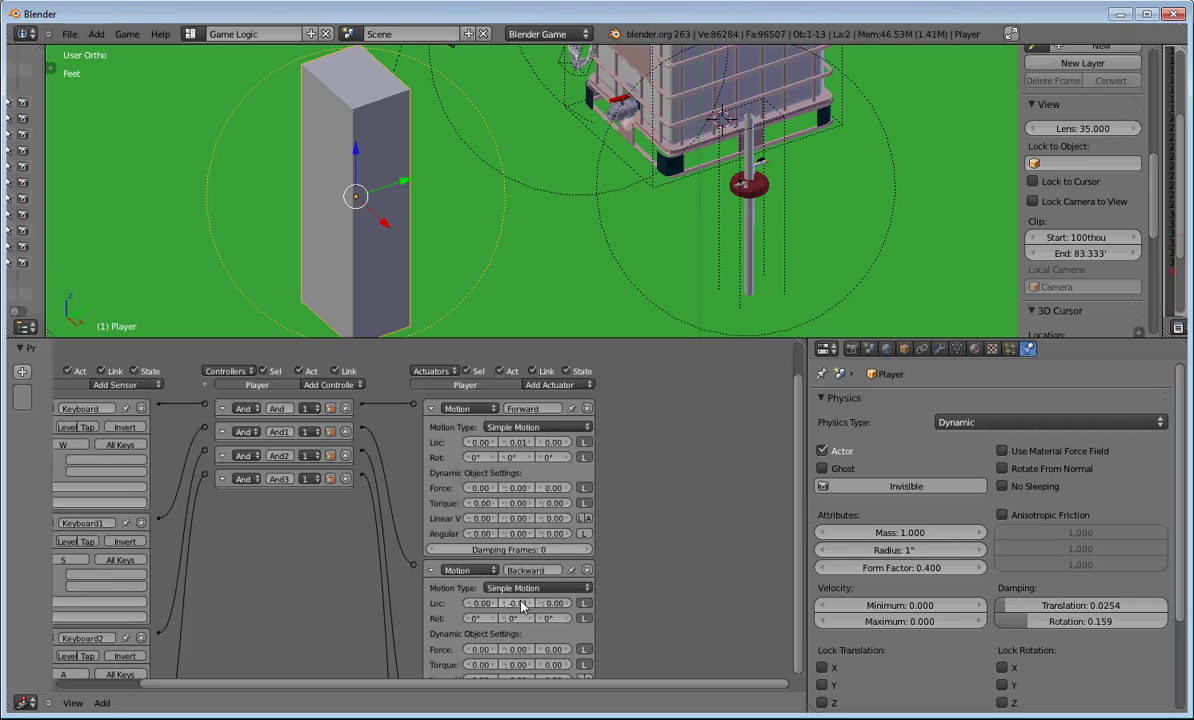
{"action": "scroll", "coordinate": [642, 616], "scroll_direction": "down", "scroll_amount": 3}
- Inspect the RightTurn Motion actuator, then widen the 3D scene view again
{"action": "middle_click_drag", "start_coordinate": [629, 616], "coordinate": [713, 369], "text": "shift"}
{"action": "middle_click_drag", "start_coordinate": [698, 515], "coordinate": [631, 473], "text": "shift"}
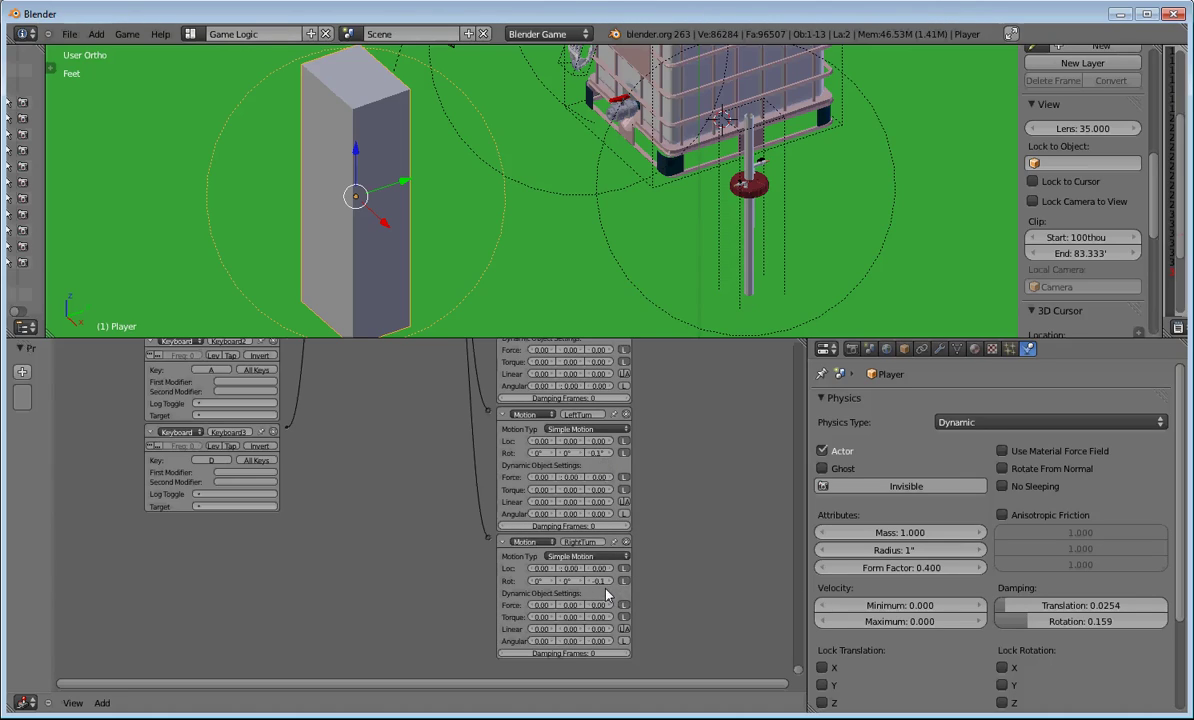
{"action": "scroll", "coordinate": [483, 447], "scroll_direction": "up", "scroll_amount": 1}
{"action": "scroll", "coordinate": [510, 240], "scroll_direction": "down", "scroll_amount": 5}
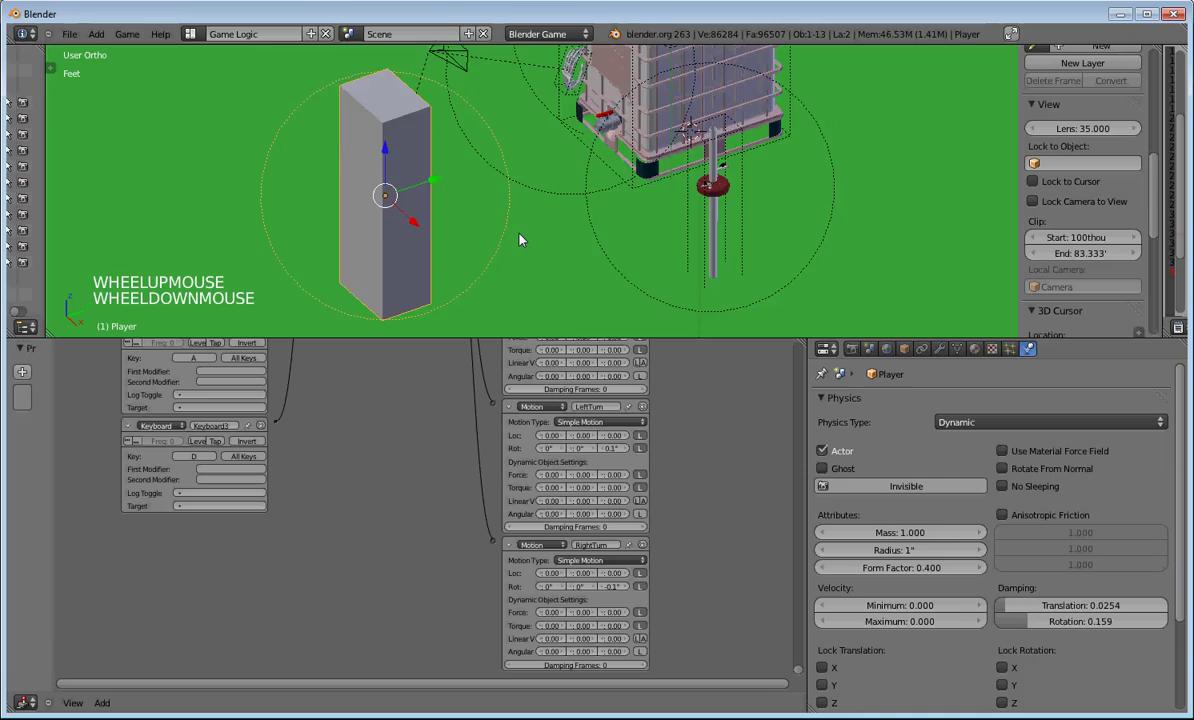
{"action": "left_click_drag", "start_coordinate": [520, 339], "coordinate": [560, 530]}
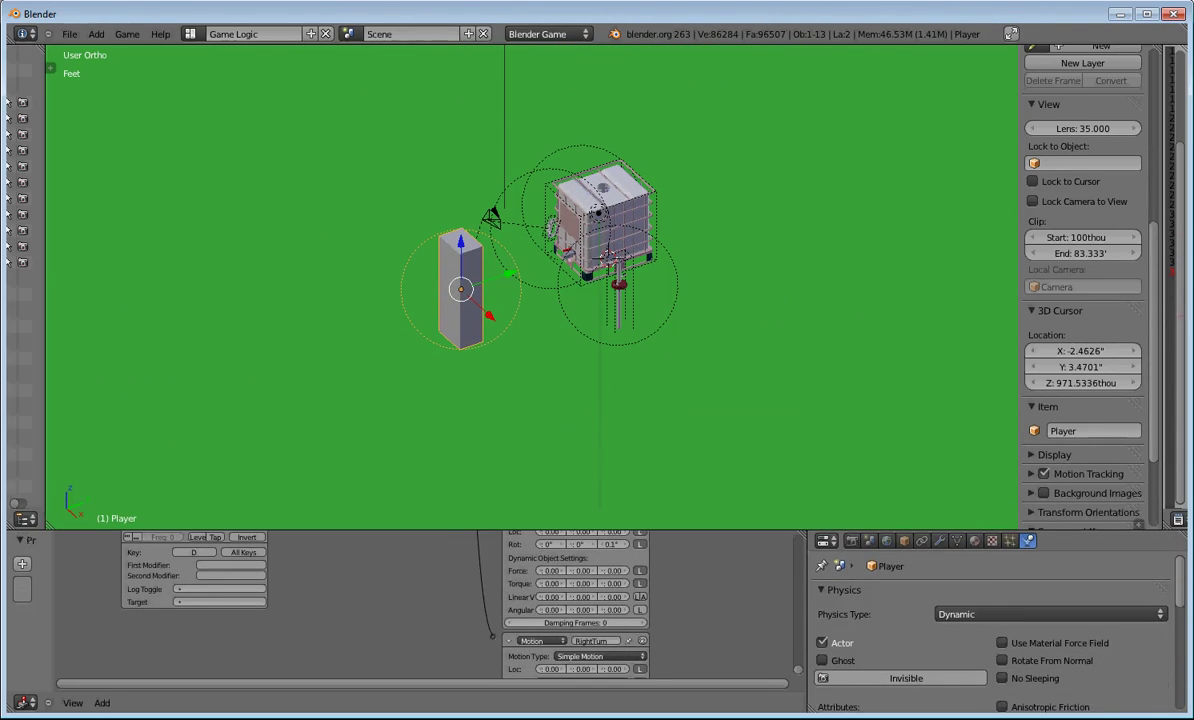